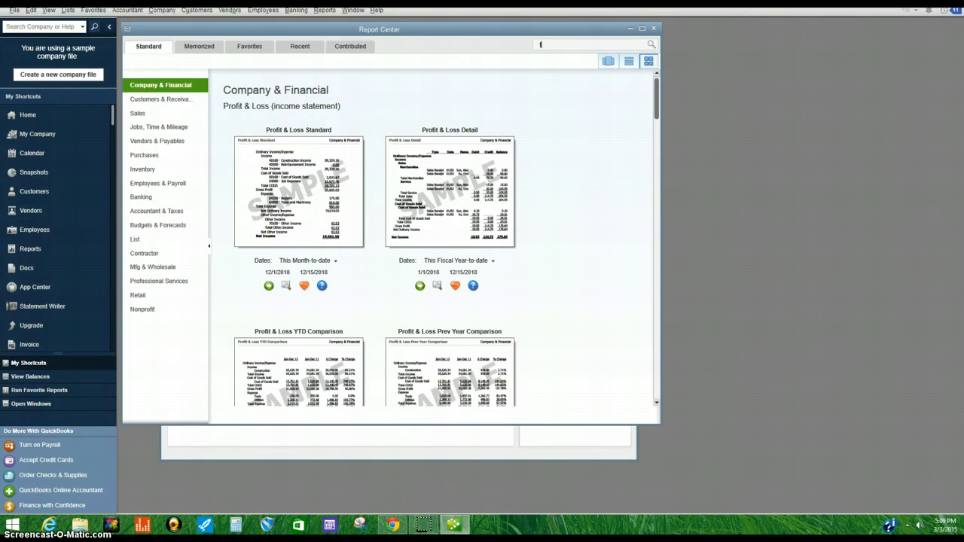
# Step: Search the report center for trial balance and open the Trial Balance report
pyautogui.write('ti')
pyautogui.write('ial bal')
pyautogui.write('a')
pyautogui.write('nce')
pyautogui.press('Return')
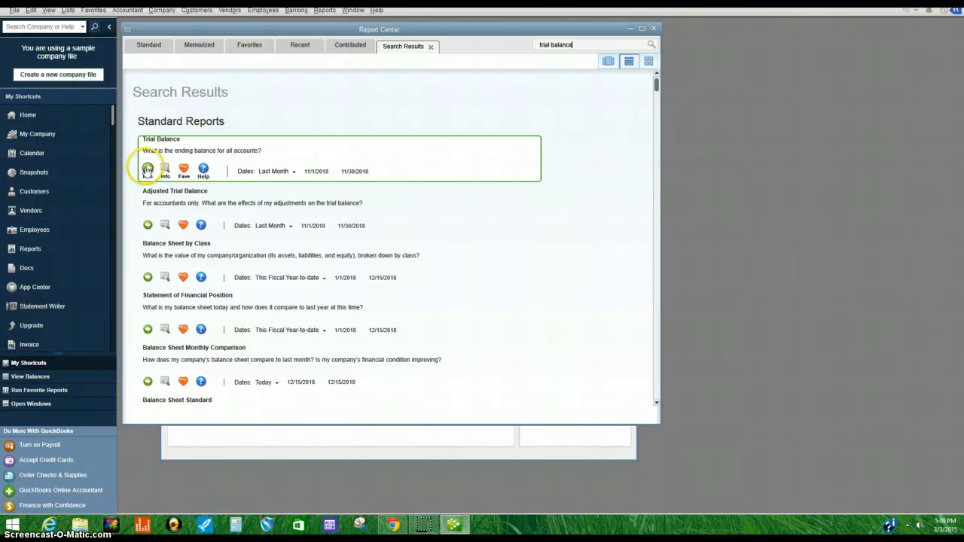
pyautogui.click(147, 169)
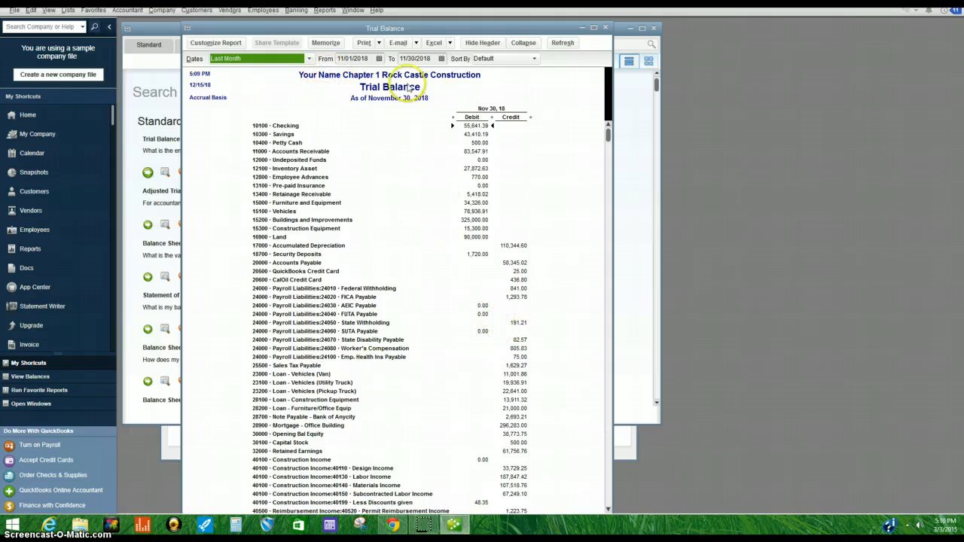
# Step: Start exporting the report to Excel and select the workbook YourFirstName-LastName-CH1-REPORTS-2014.xls in the ch1 qb folder
pyautogui.click(451, 43)
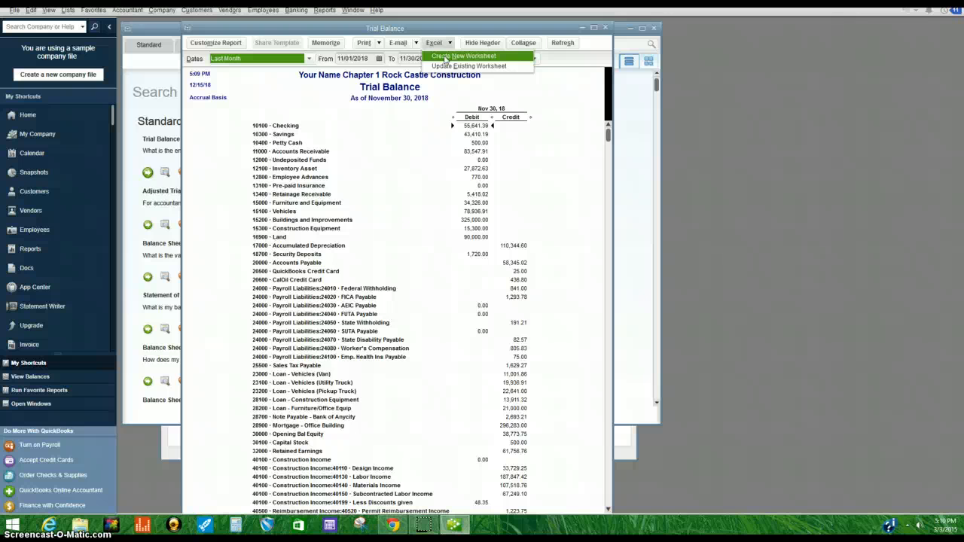
pyautogui.click(445, 57)
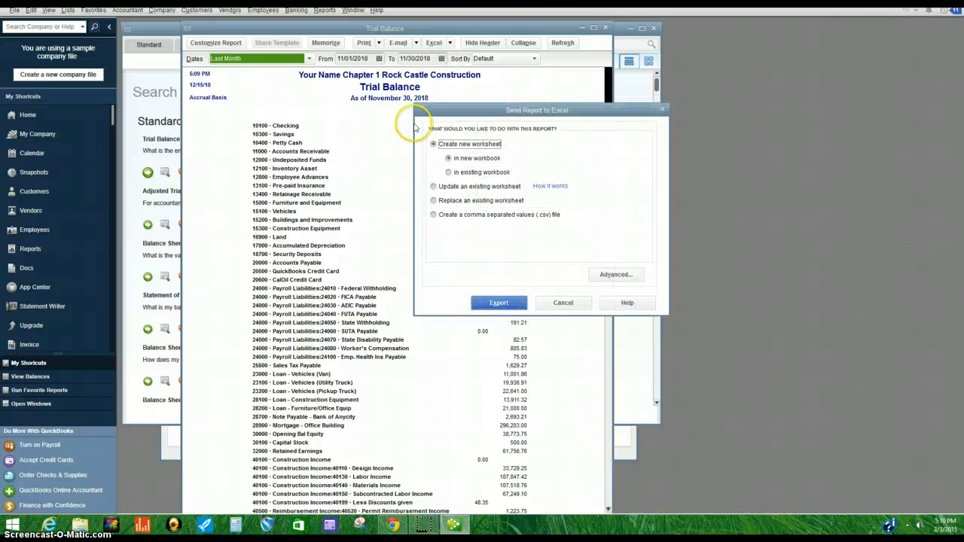
pyautogui.click(449, 173)
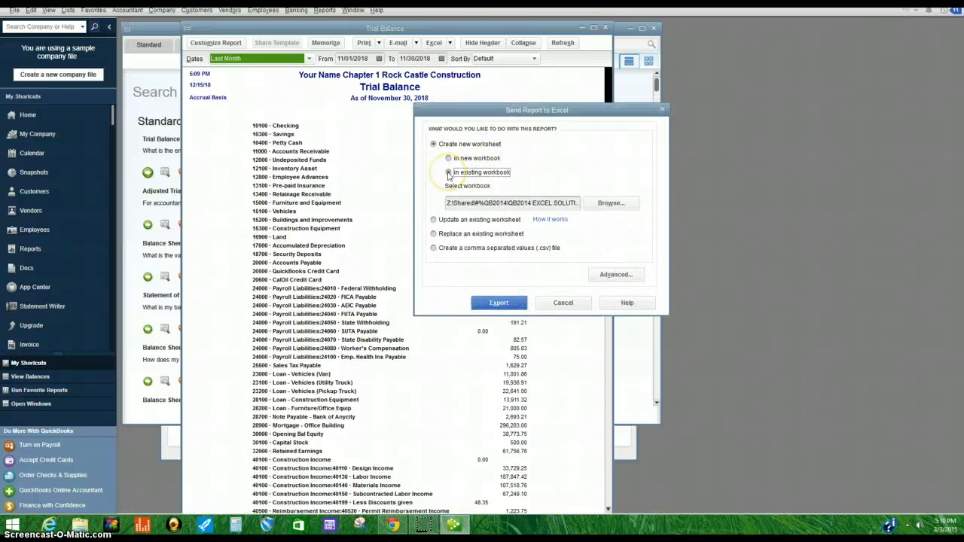
pyautogui.click(611, 204)
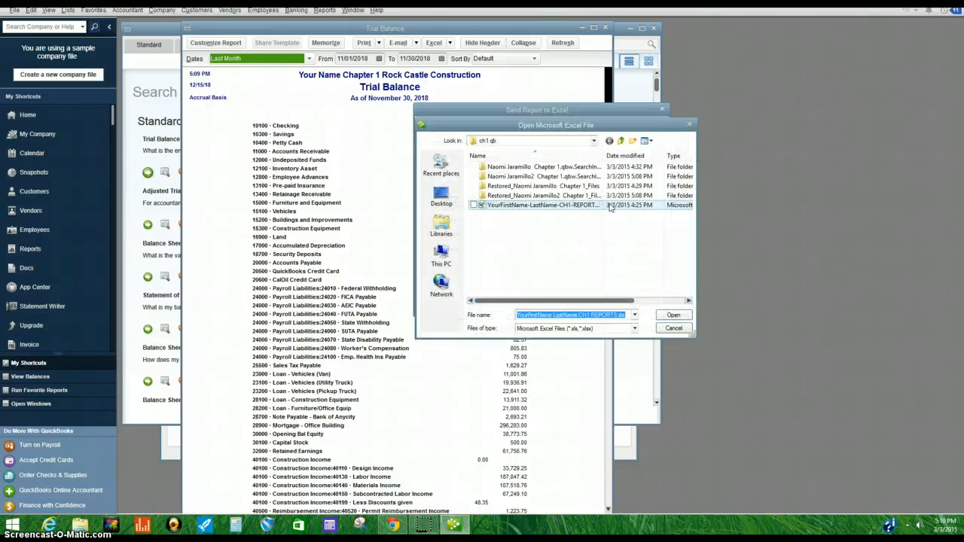
pyautogui.click(488, 140)
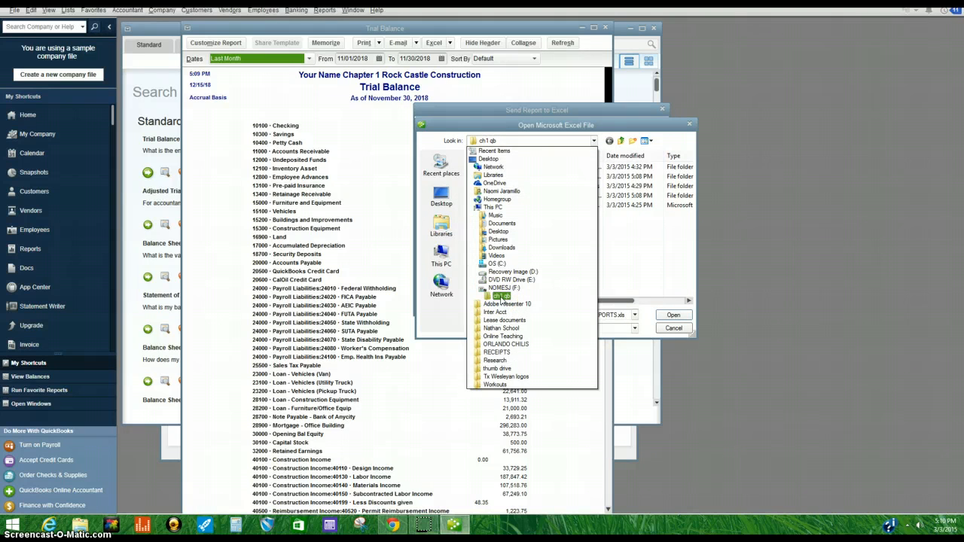
pyautogui.click(501, 297)
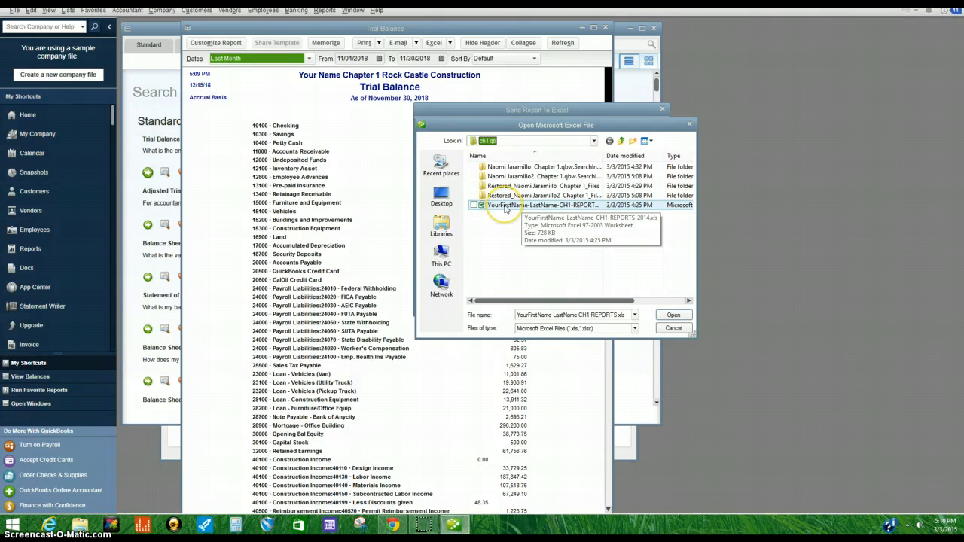
pyautogui.click(505, 209)
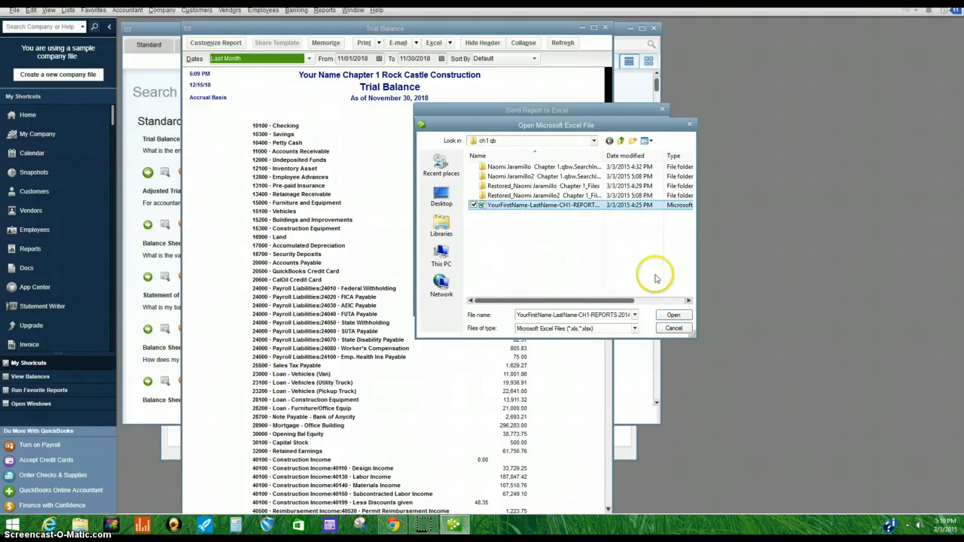
pyautogui.click(671, 317)
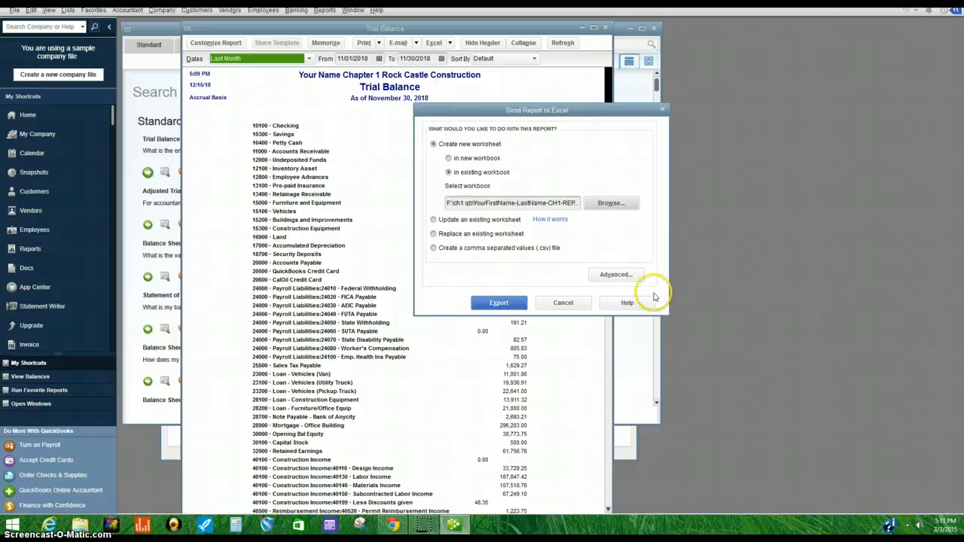
# Step: Set the export to update the existing worksheet CH1 TB in that workbook
pyautogui.click(434, 221)
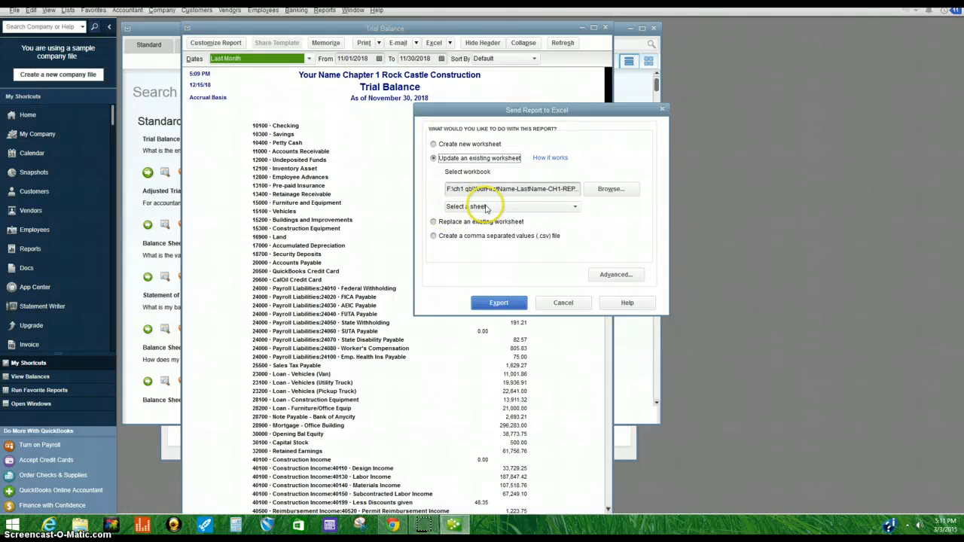
pyautogui.click(487, 208)
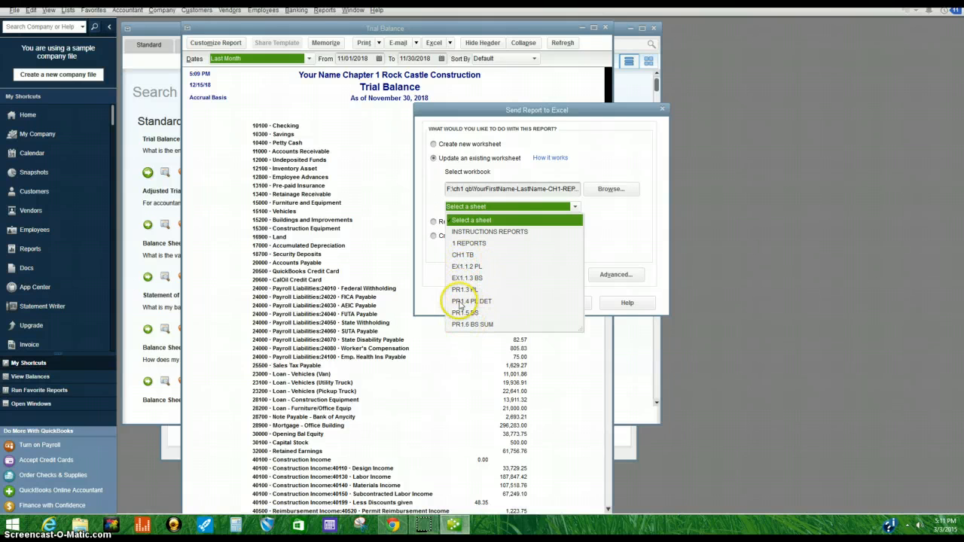
pyautogui.click(461, 255)
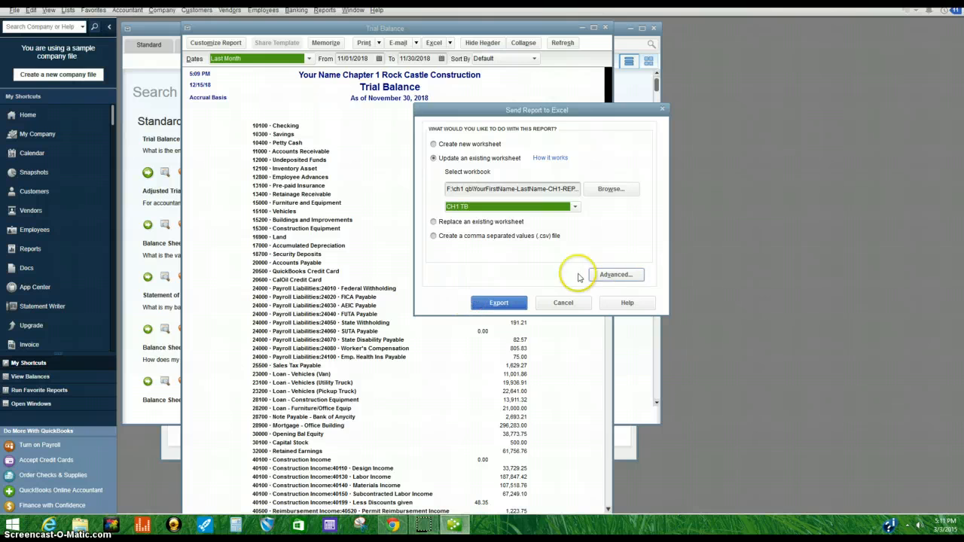
# Step: Review the advanced Excel options, then export the report and confirm updating the worksheet
pyautogui.click(629, 274)
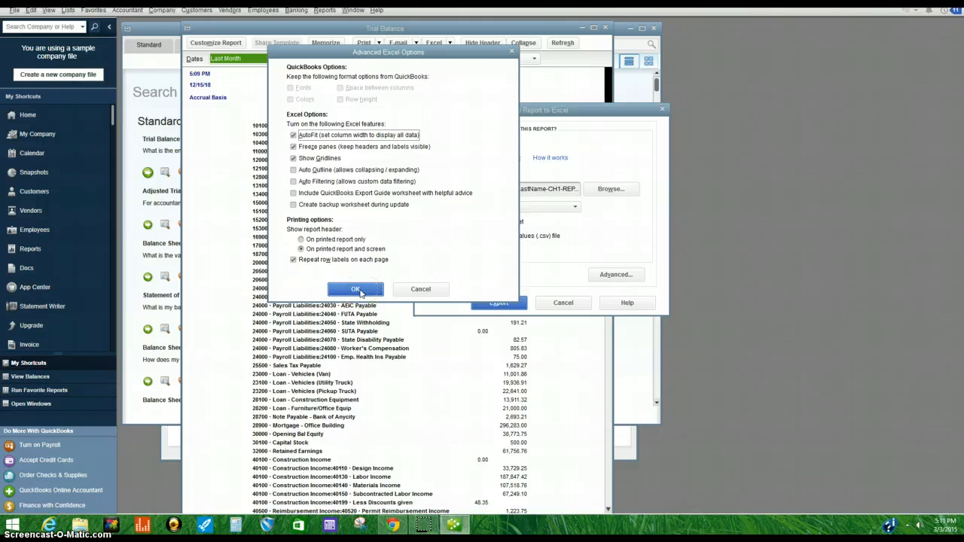
pyautogui.click(355, 290)
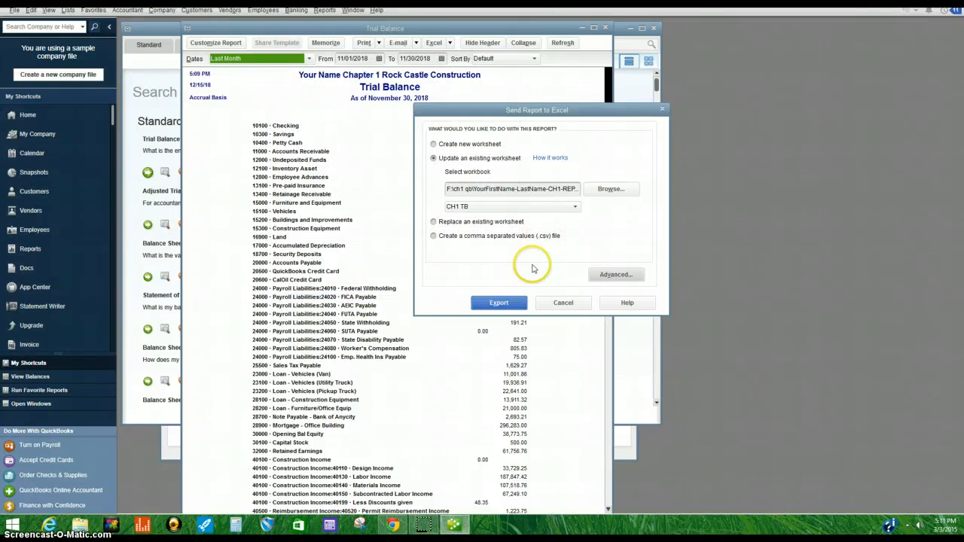
pyautogui.click(512, 300)
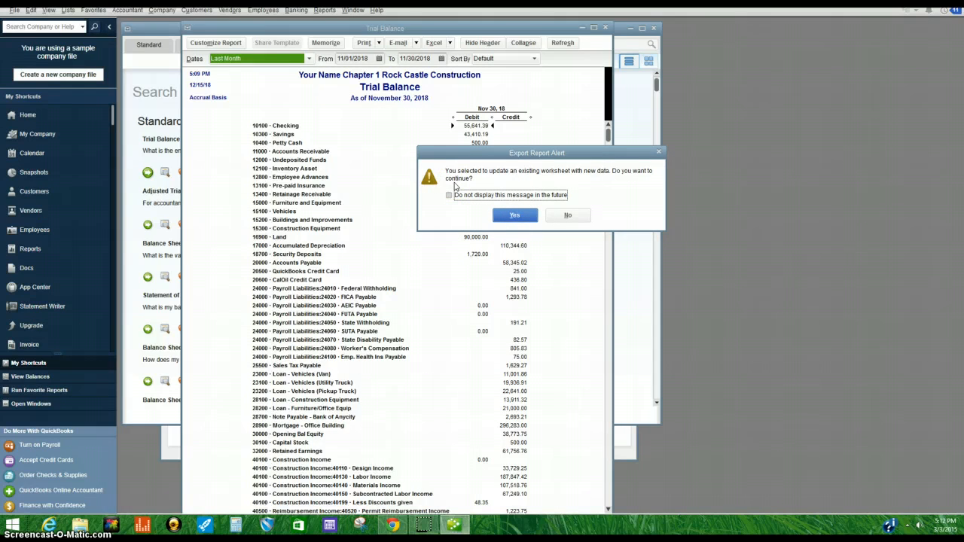
pyautogui.click(504, 215)
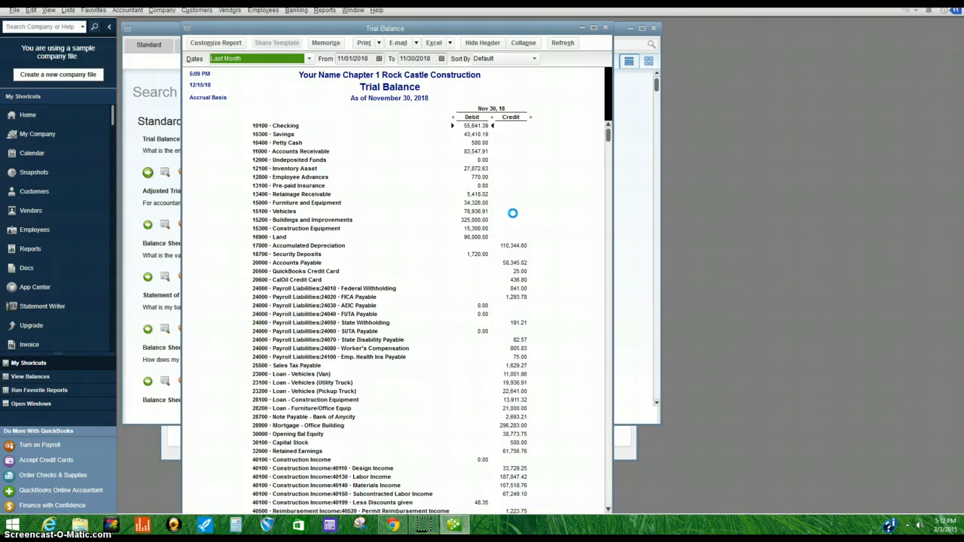
# Step: Switch to the exported workbook in Excel and maximize its window
pyautogui.click(536, 217)
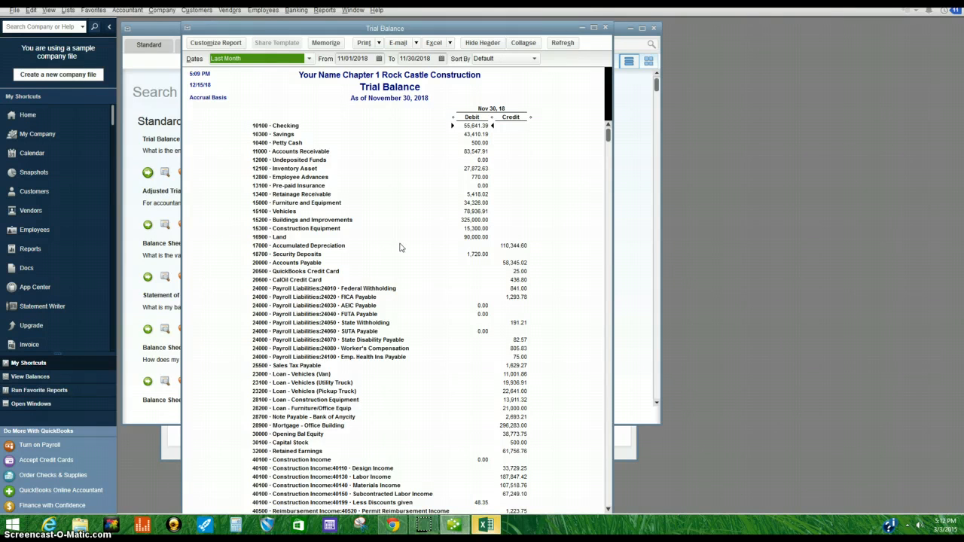
pyautogui.moveTo(491, 528)
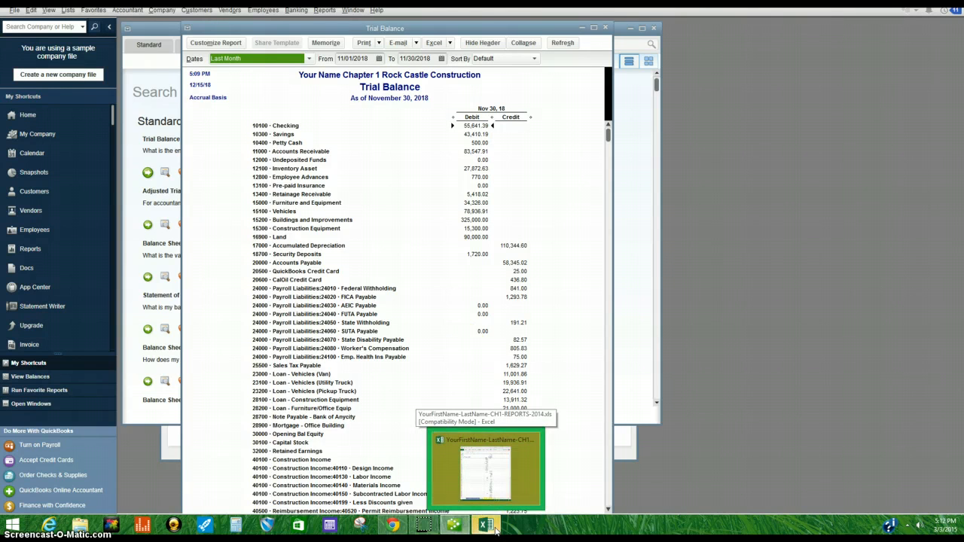
pyautogui.click(495, 531)
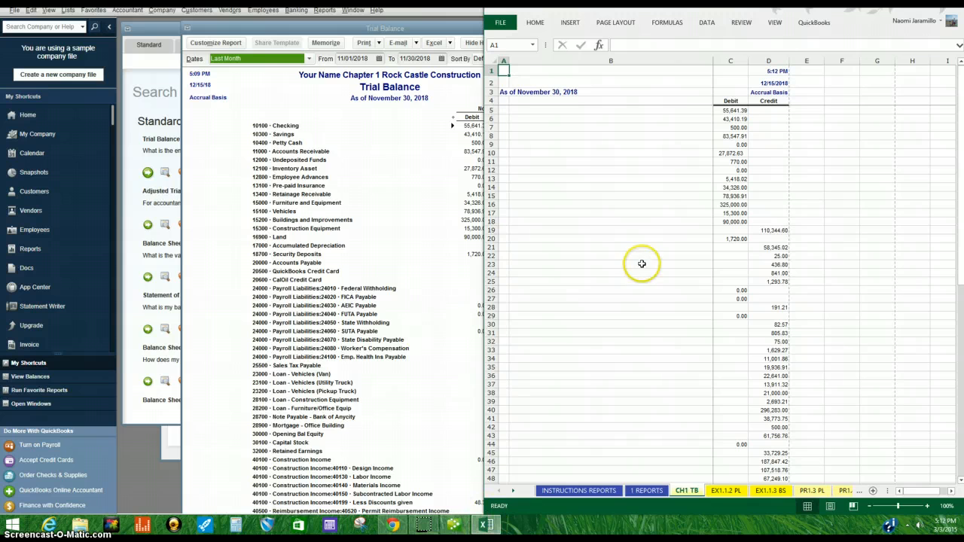
pyautogui.click(938, 5)
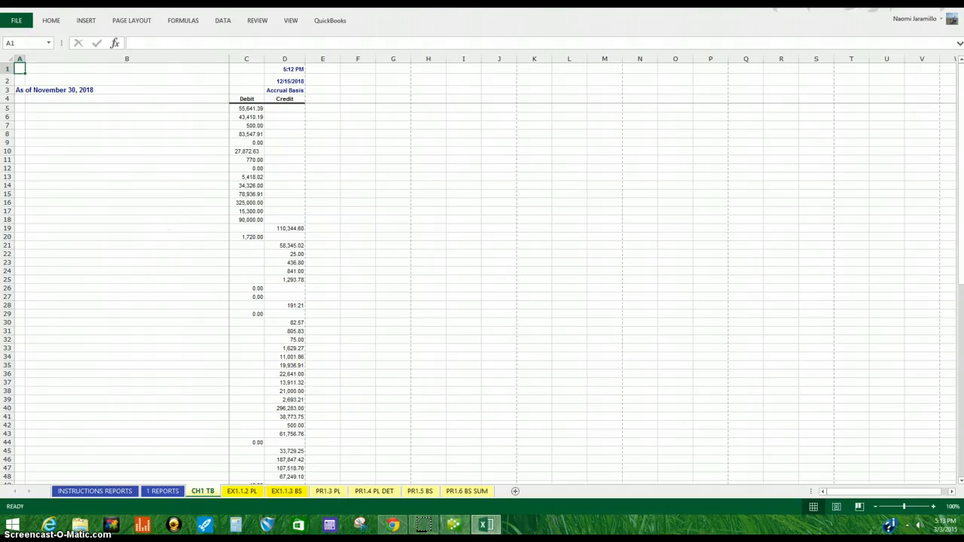
# Step: Widen column A and narrow column B on the CH1 TB sheet
pyautogui.scroll(-14, 237, 264)
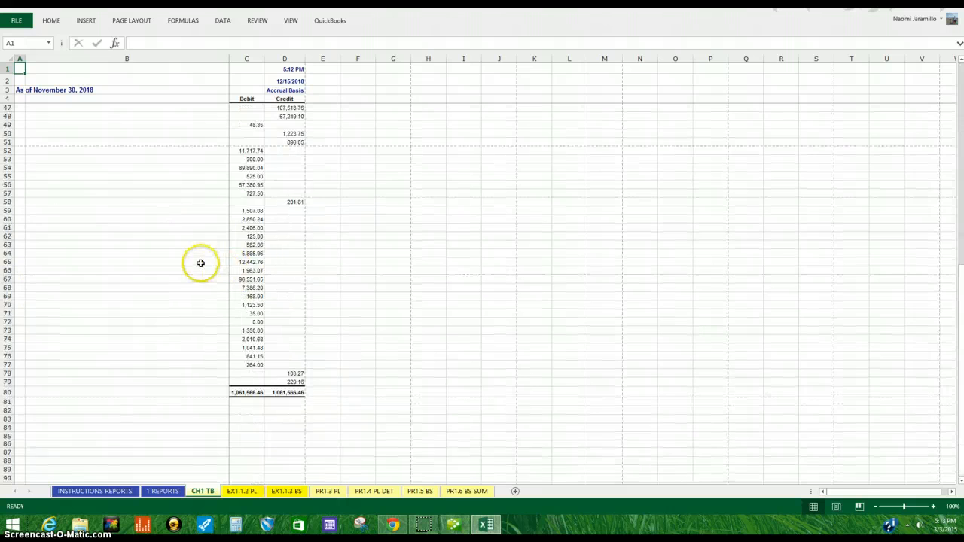
pyautogui.scroll(14, 201, 263)
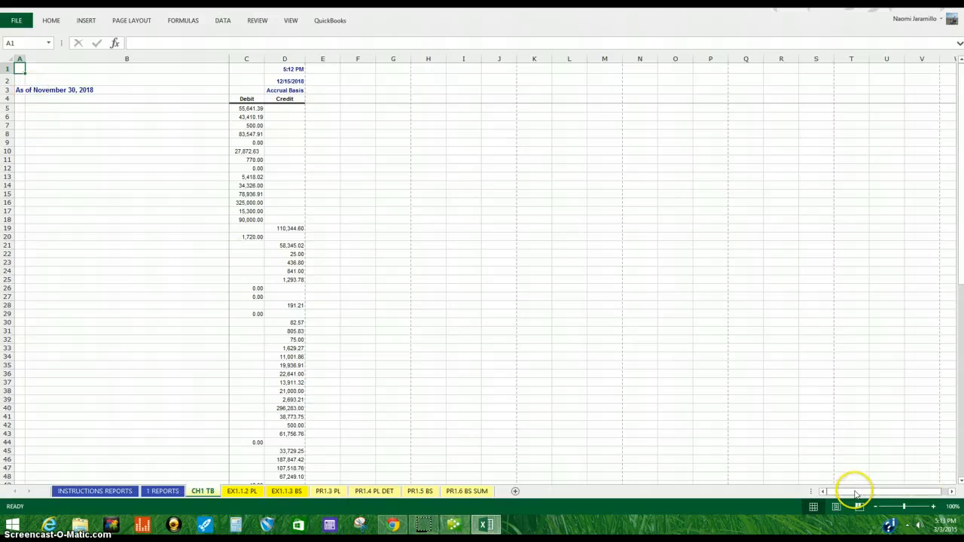
pyautogui.click(51, 77)
pyautogui.click(21, 70)
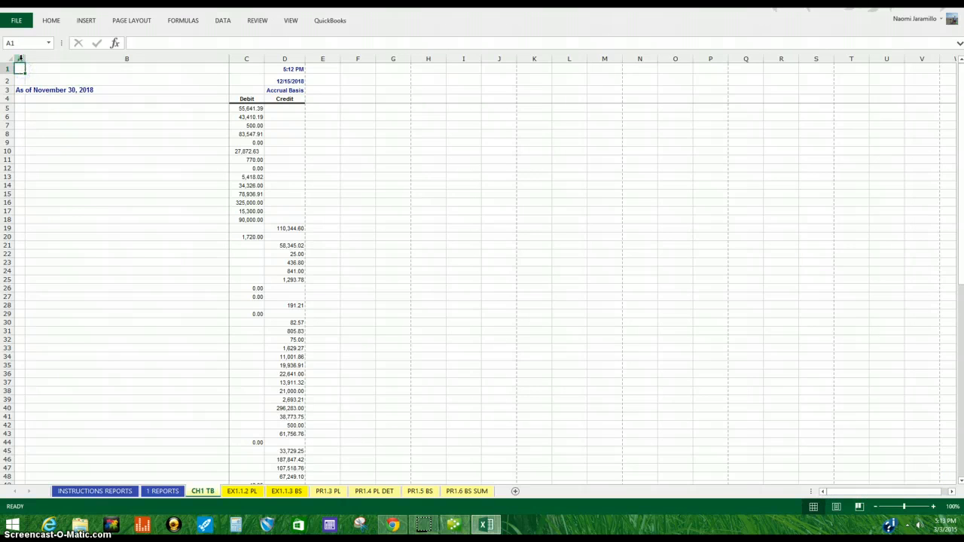
pyautogui.click(144, 80)
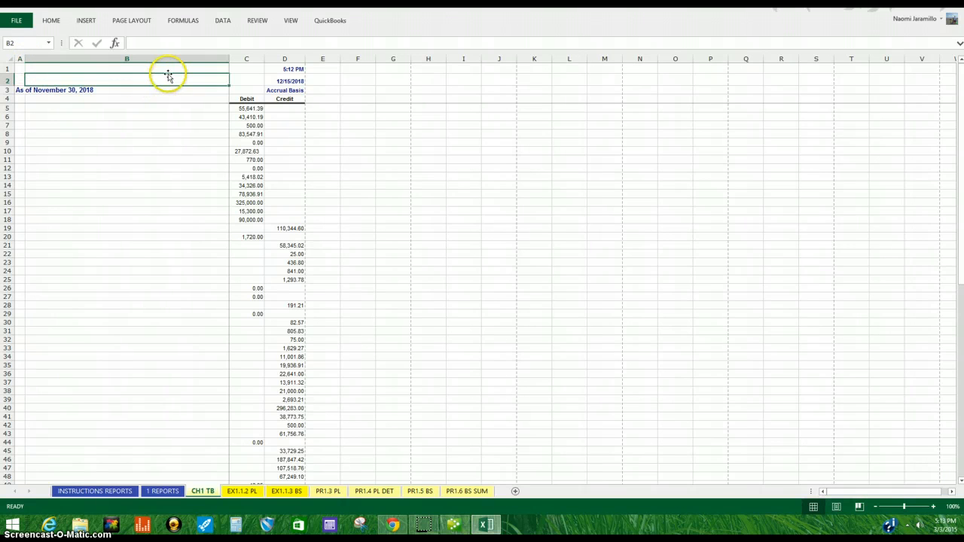
pyautogui.click(157, 193)
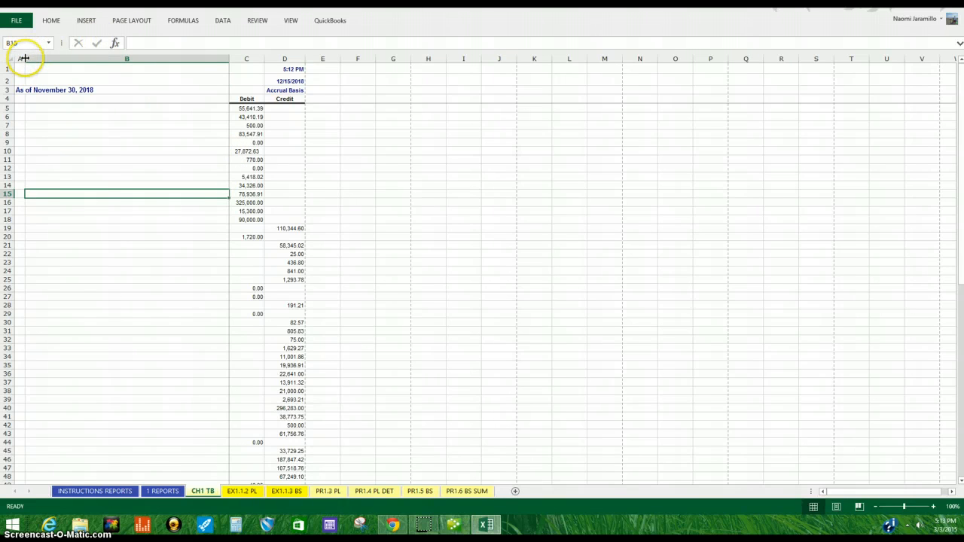
pyautogui.moveTo(25, 58); pyautogui.dragTo(125, 61)
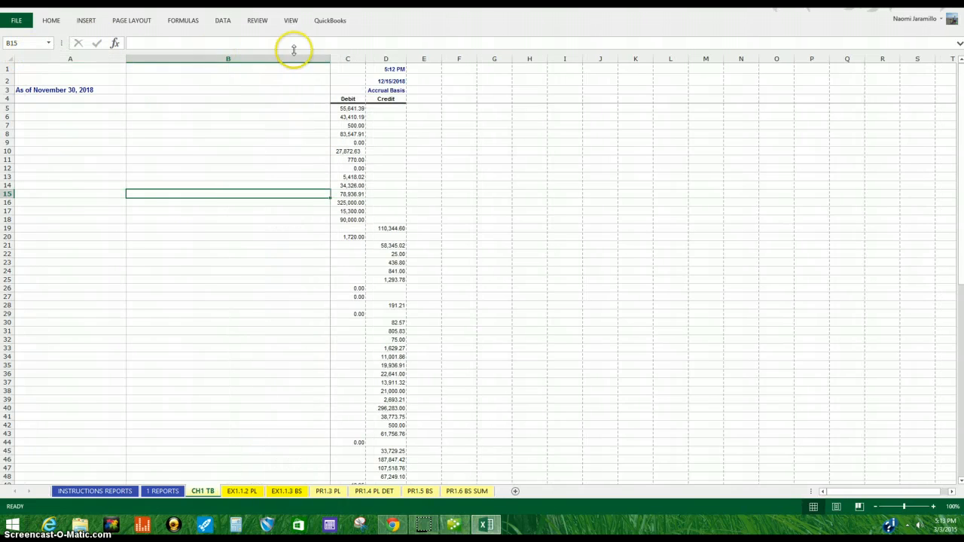
pyautogui.moveTo(330, 58); pyautogui.dragTo(154, 69)
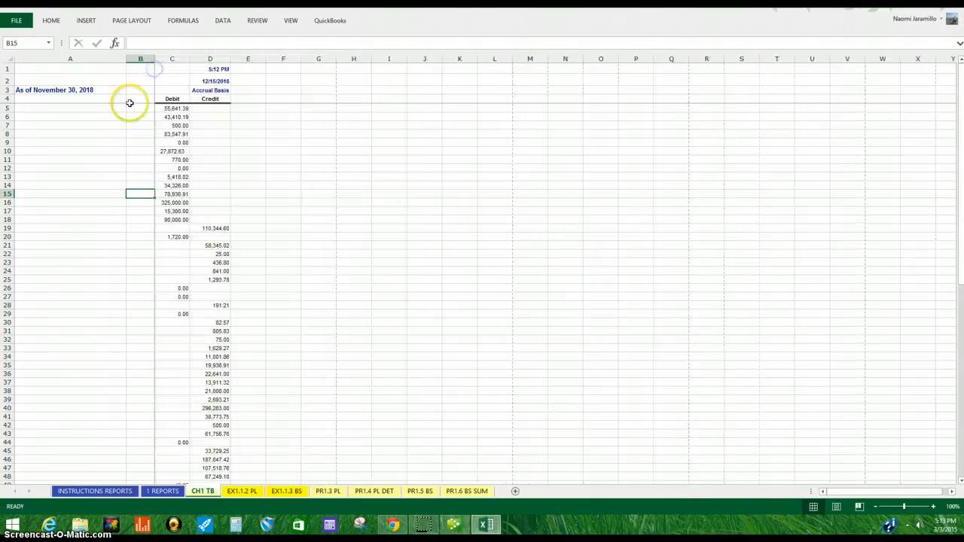
# Step: Scroll through the exported trial balance and compare it with the report in QuickBooks
pyautogui.scroll(-10, 219, 237)
pyautogui.scroll(-12, 289, 272)
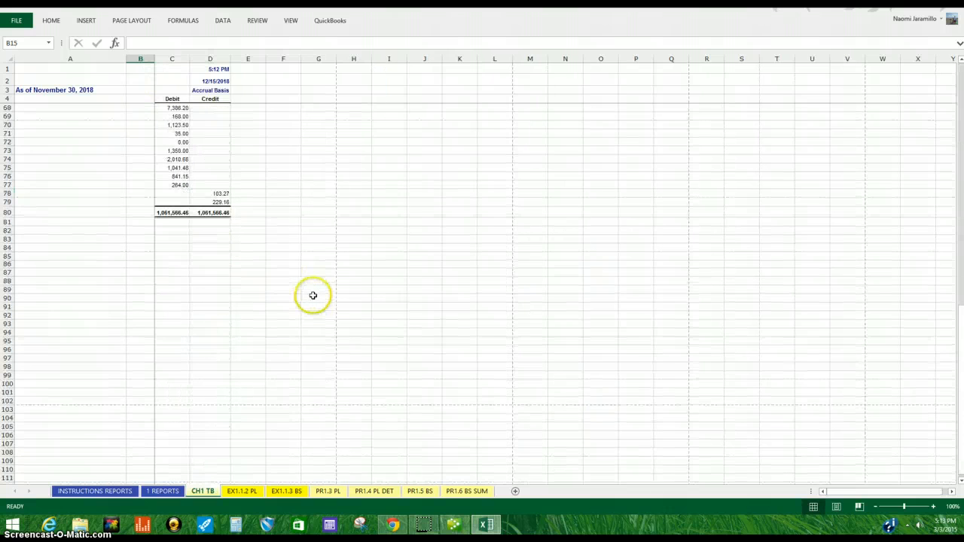
pyautogui.scroll(17, 312, 295)
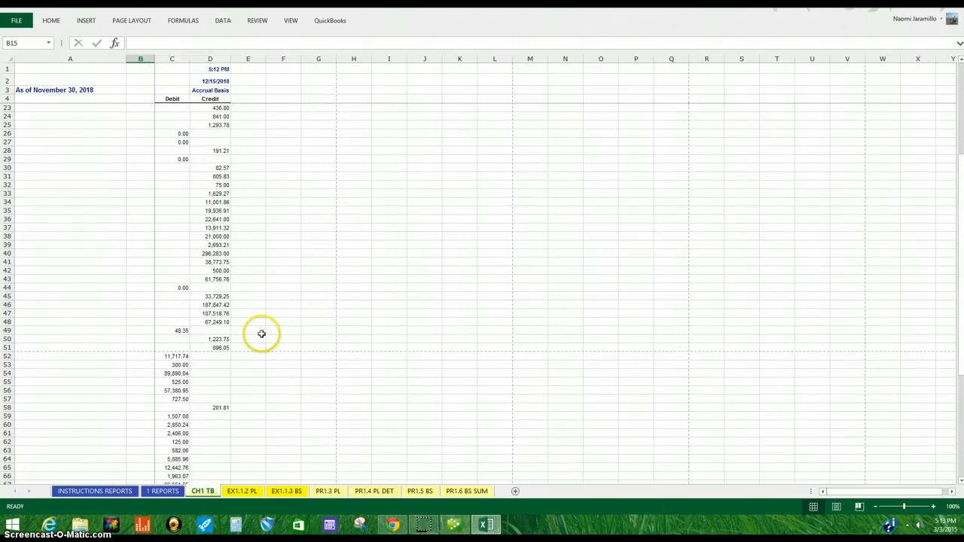
pyautogui.scroll(-10, 261, 332)
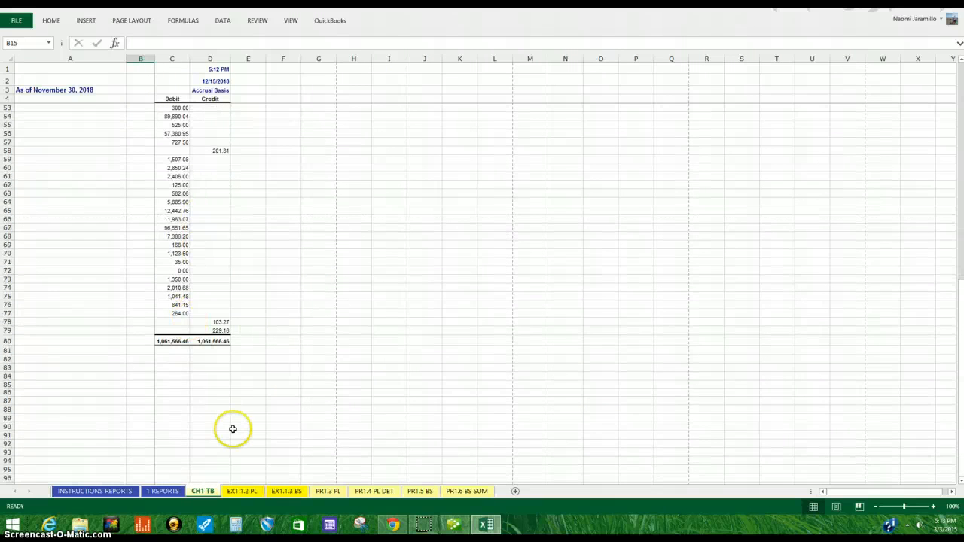
pyautogui.scroll(4, 226, 425)
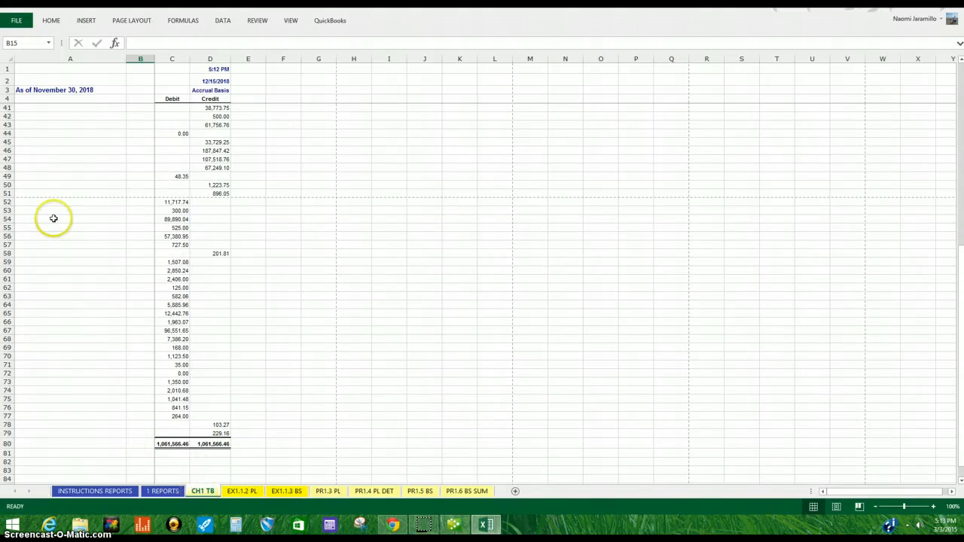
pyautogui.click(454, 525)
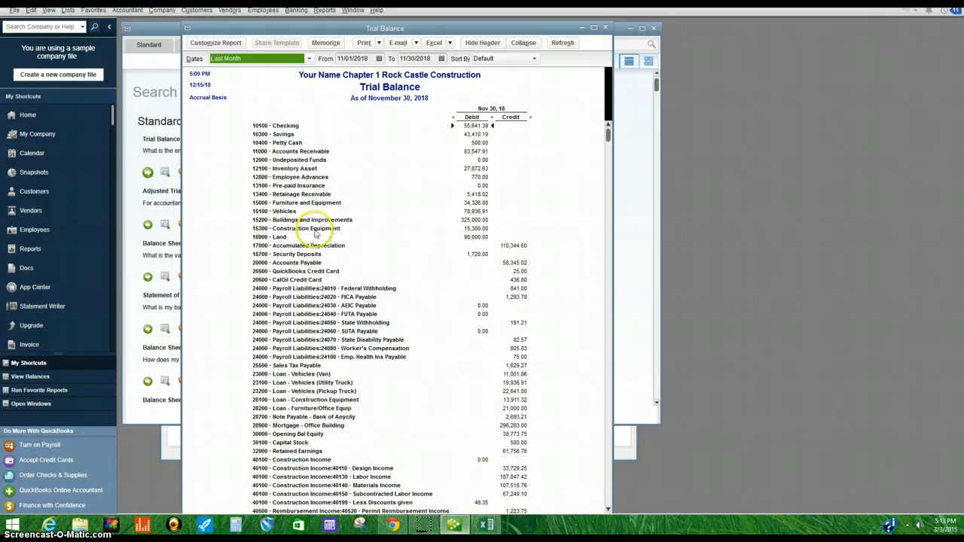
pyautogui.click(486, 525)
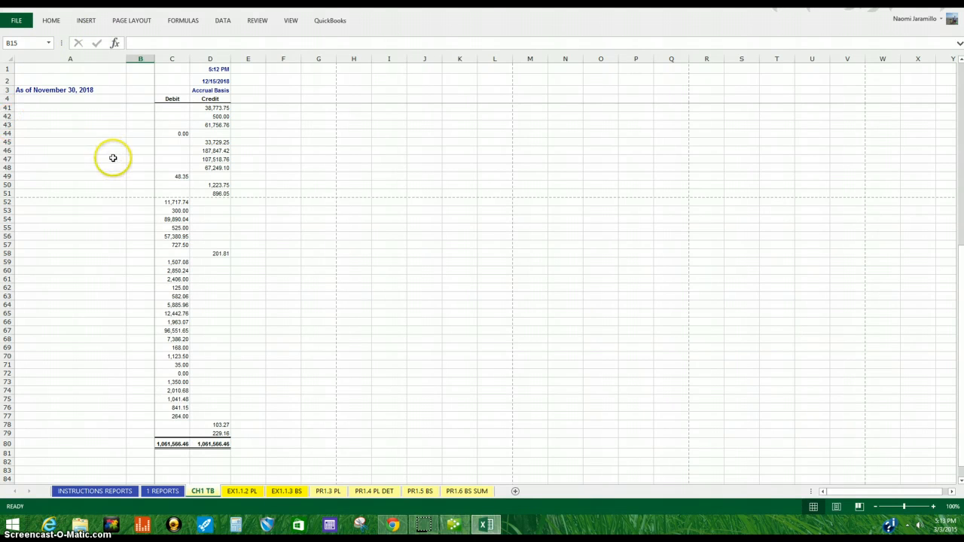
pyautogui.moveTo(284, 3); pyautogui.dragTo(281, 28)
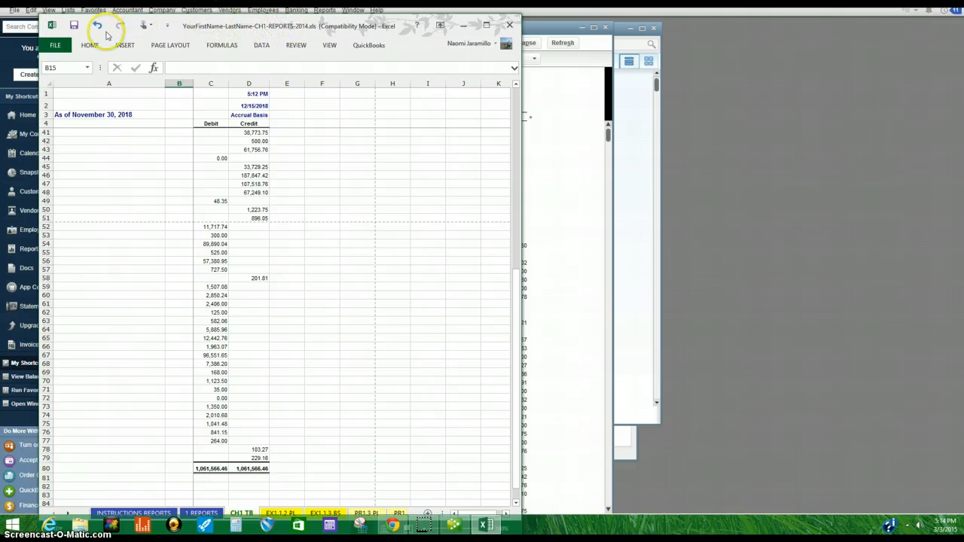
# Step: Save the workbook in the ch1 qb folder with the student's full name followed by CH1 REPORTS as the file name
pyautogui.click(54, 46)
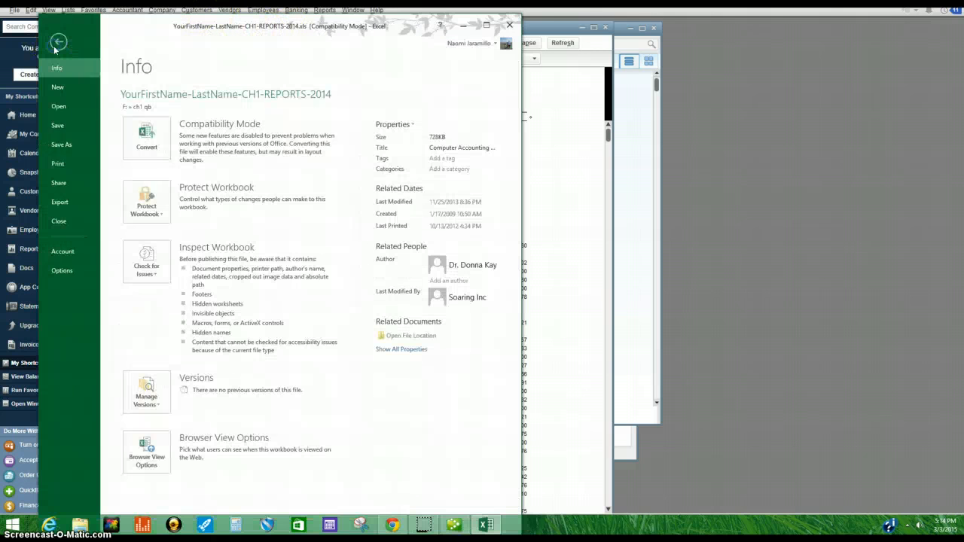
pyautogui.click(60, 145)
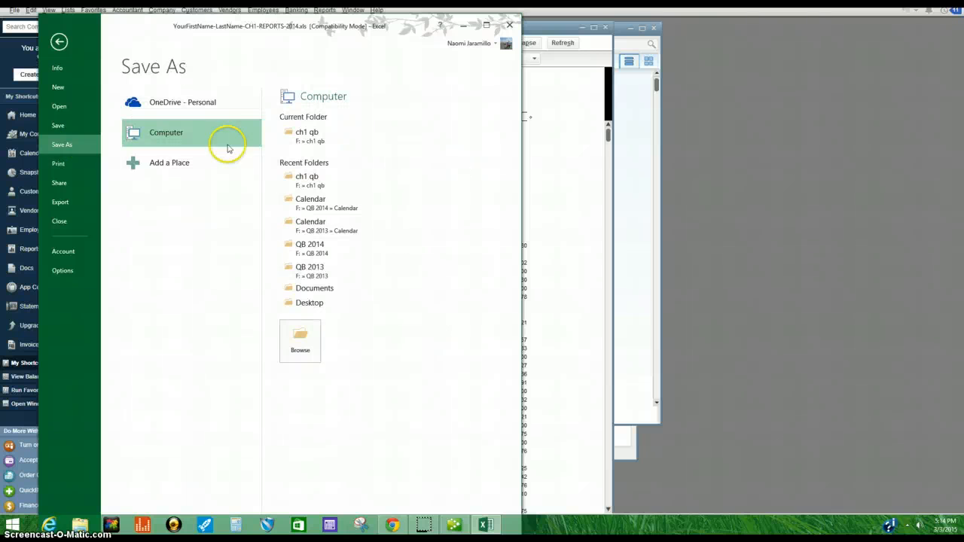
pyautogui.click(316, 136)
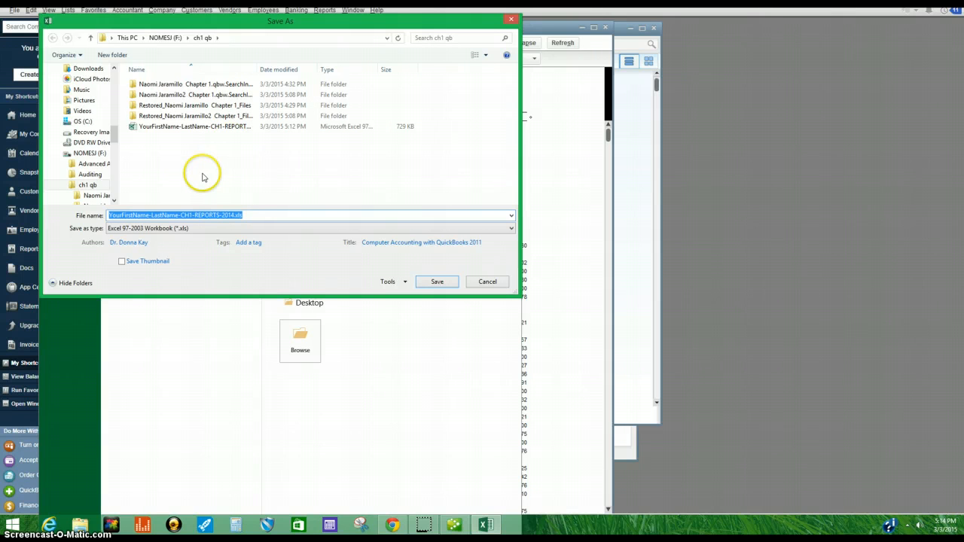
pyautogui.click(178, 215)
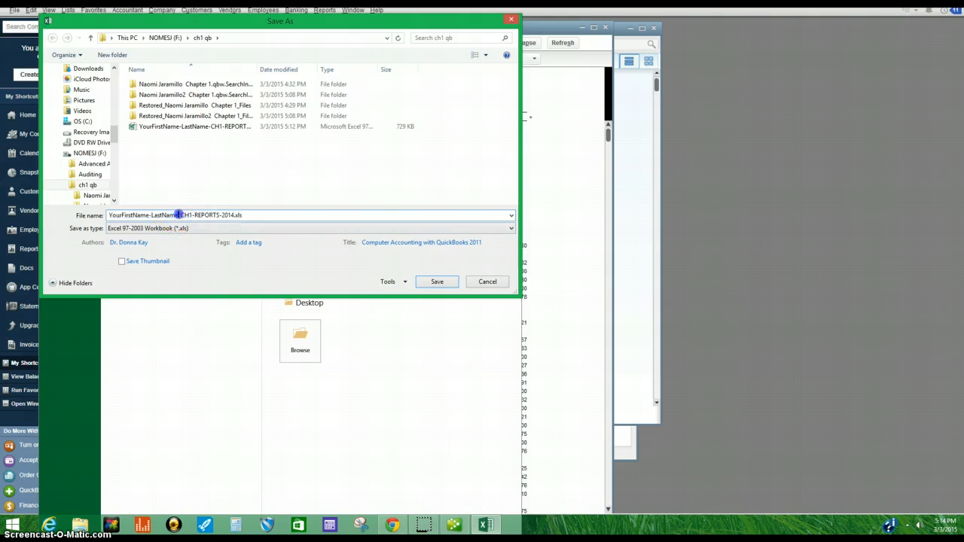
pyautogui.moveTo(179, 216); pyautogui.dragTo(118, 214)
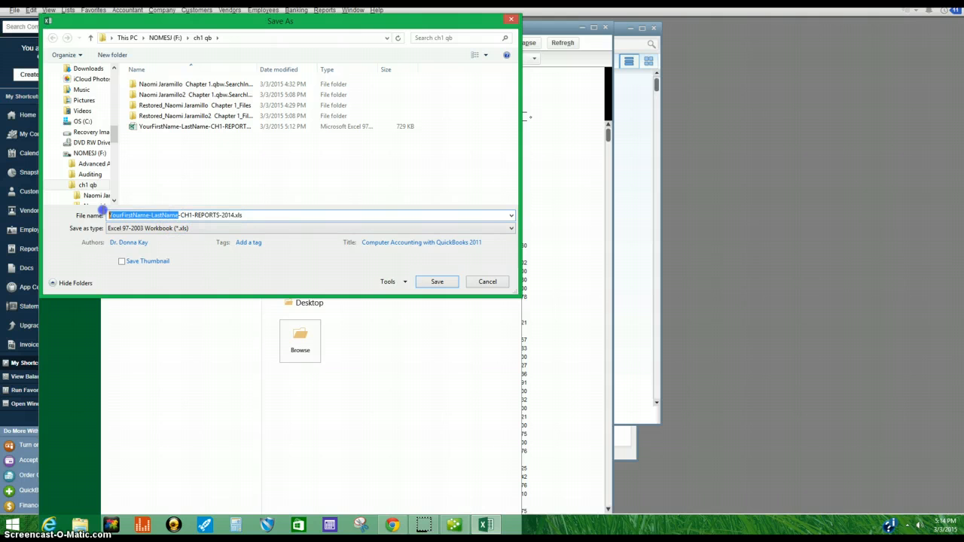
pyautogui.moveTo(180, 216); pyautogui.dragTo(96, 216)
pyautogui.write('N')
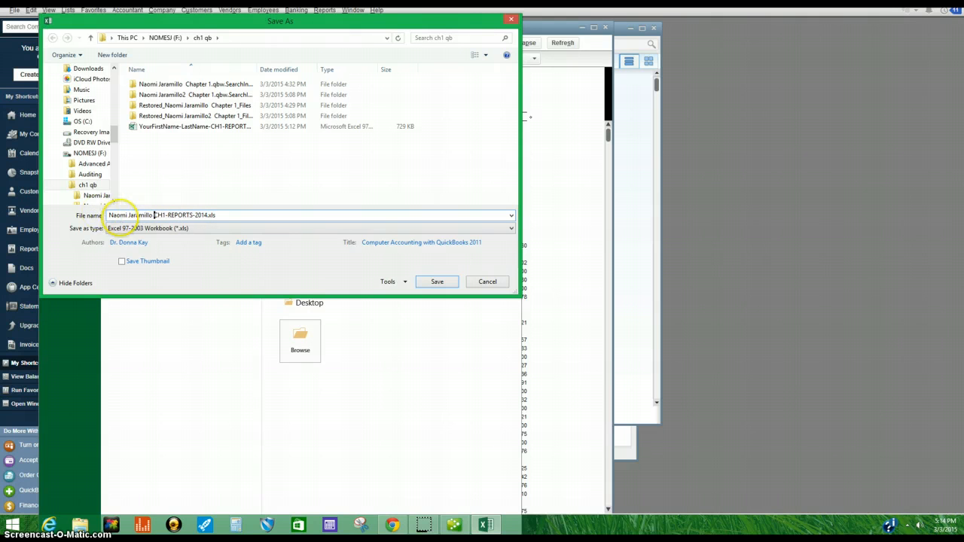
pyautogui.click(168, 215)
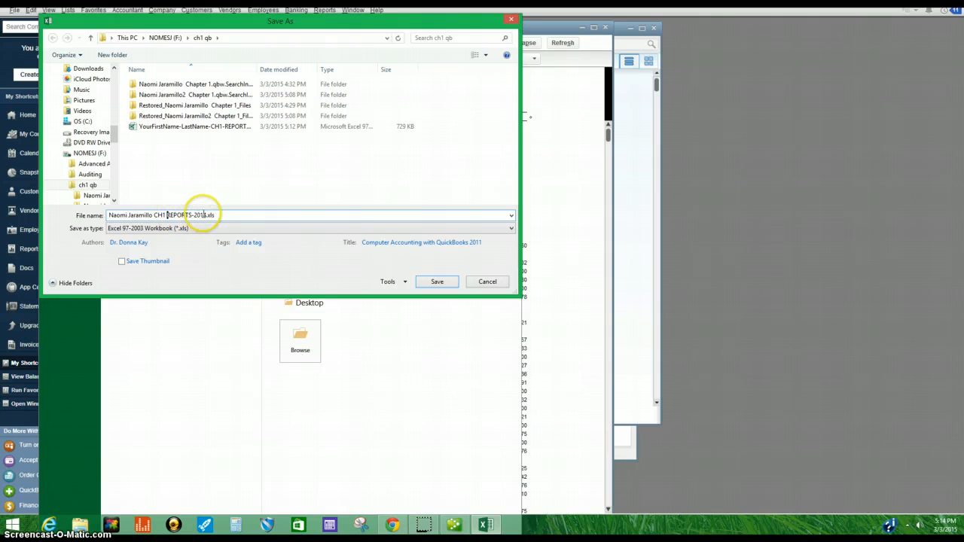
pyautogui.click(219, 216)
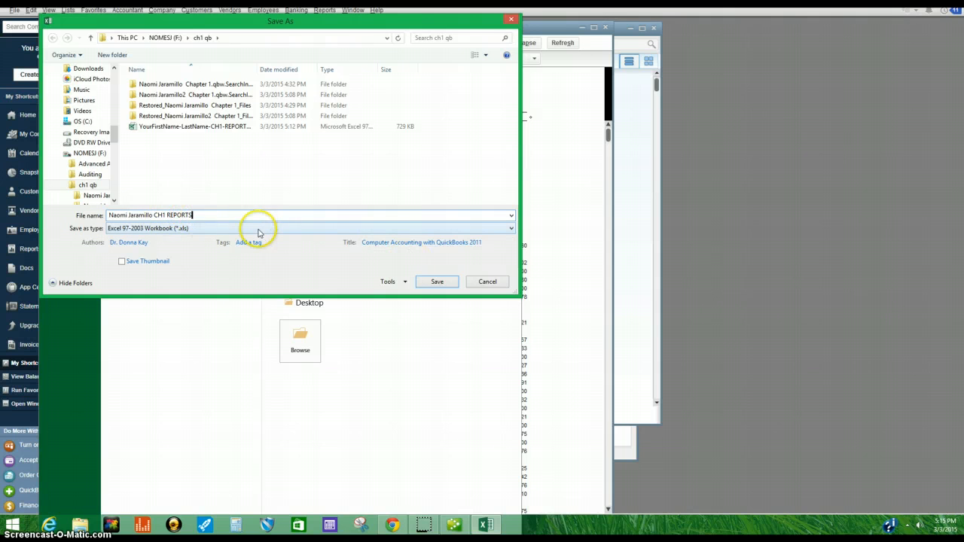
pyautogui.click(421, 280)
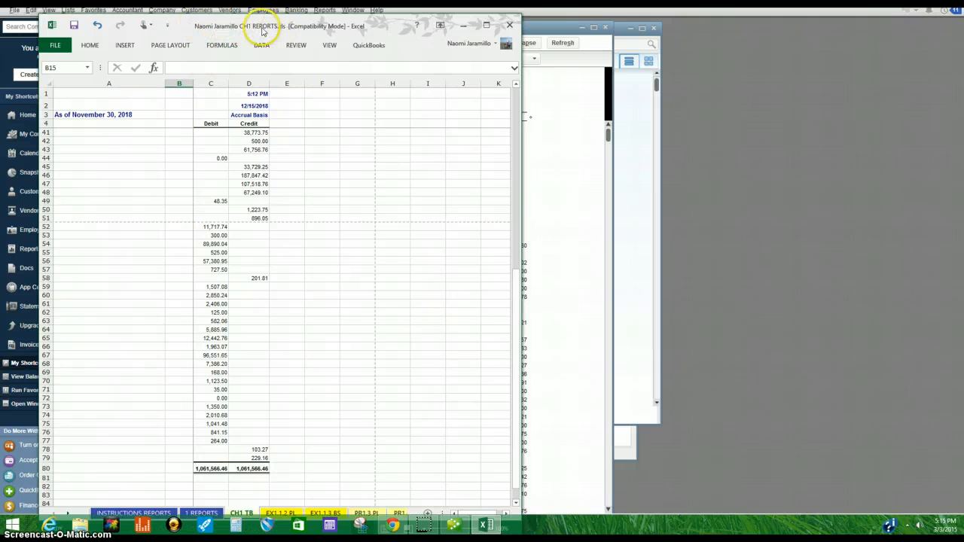
# Step: Close the Excel workbook and the Trial Balance report window
pyautogui.click(509, 25)
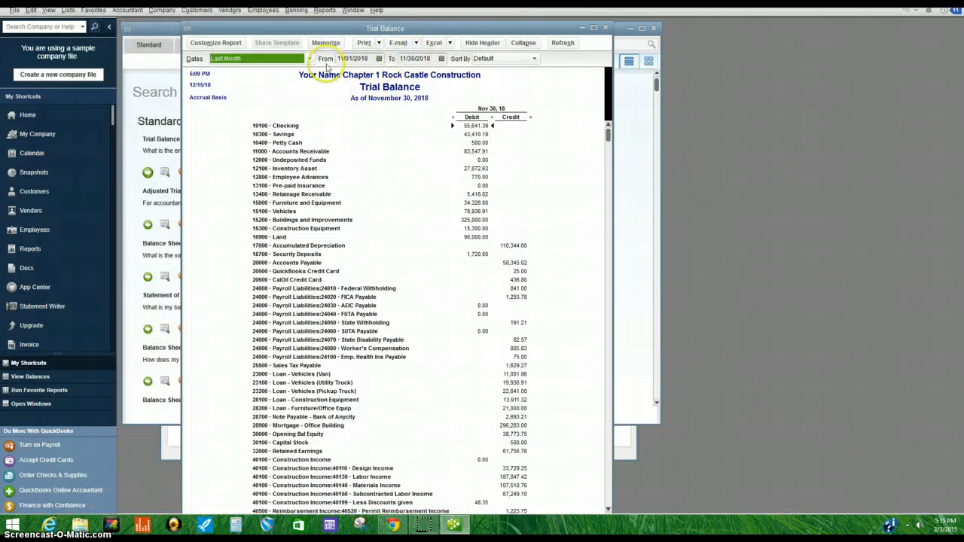
pyautogui.click(606, 28)
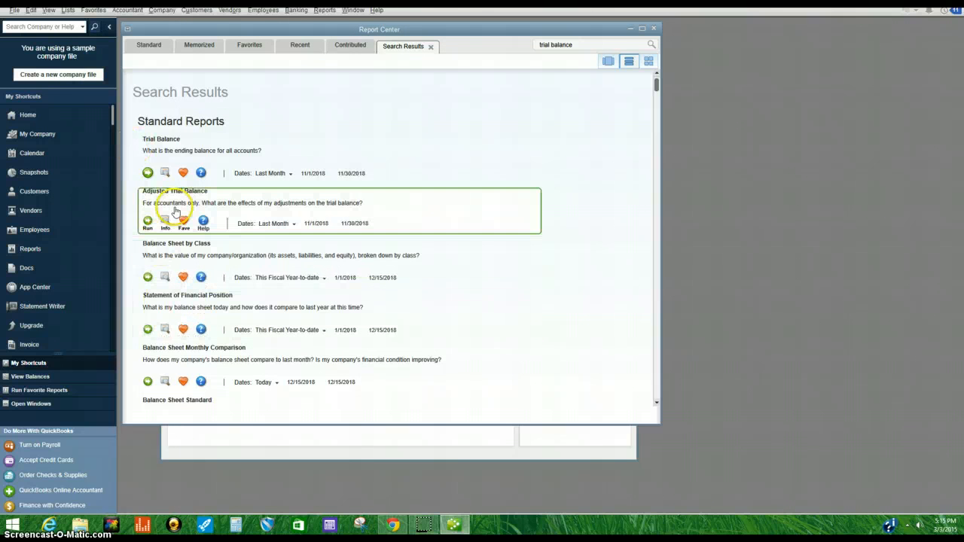
# Step: Run the Adjusted Trial Balance report and look over its Excel export options before closing it
pyautogui.click(147, 221)
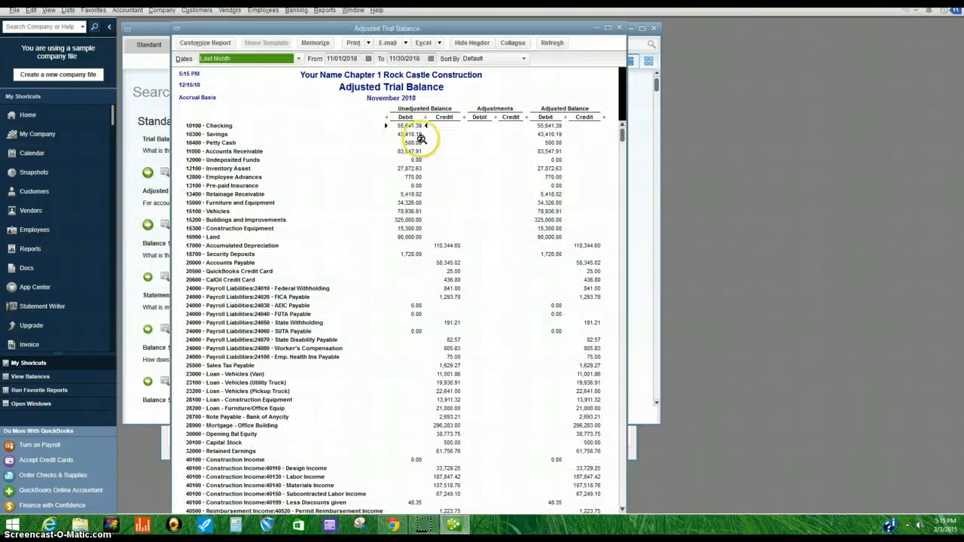
pyautogui.click(440, 43)
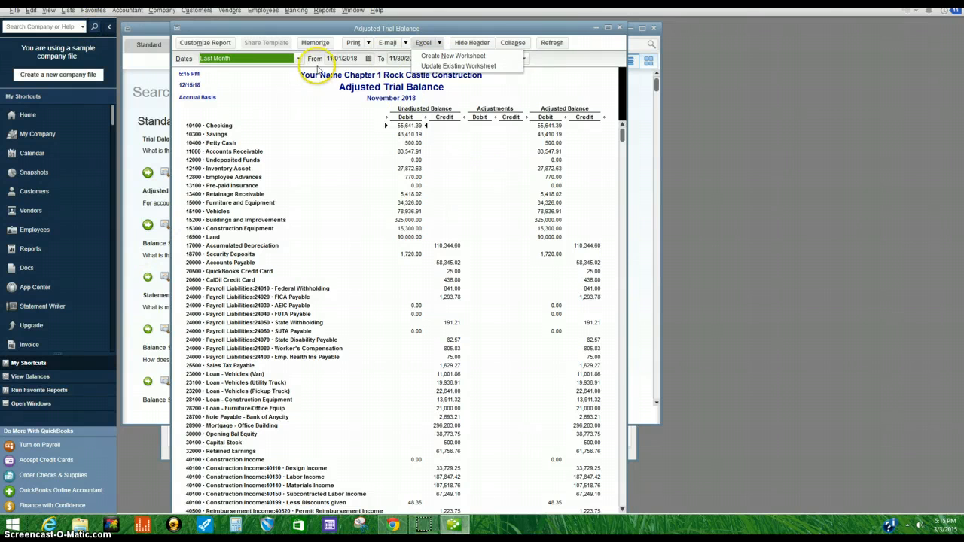
pyautogui.click(621, 28)
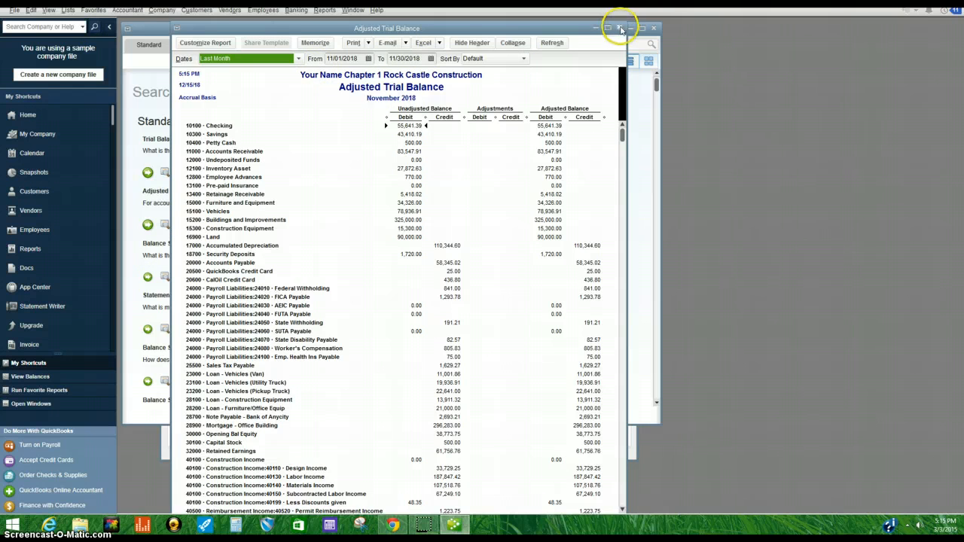
pyautogui.click(620, 28)
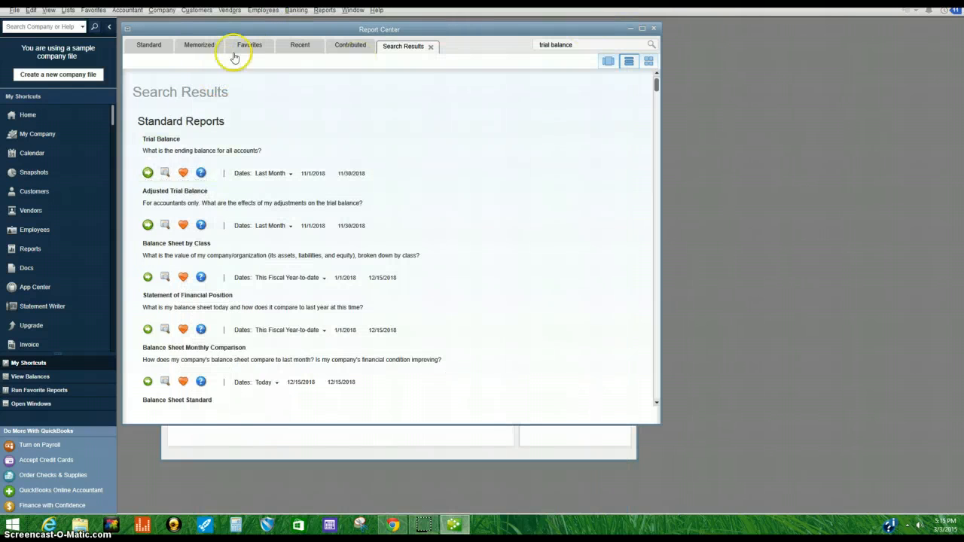
# Step: Close the Report Center and minimize QuickBooks
pyautogui.click(653, 28)
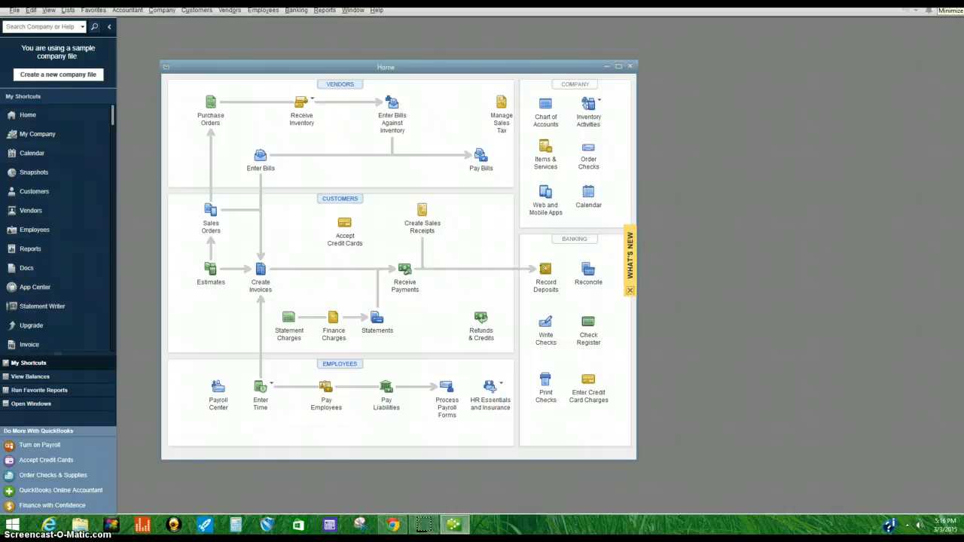
pyautogui.click(929, 3)
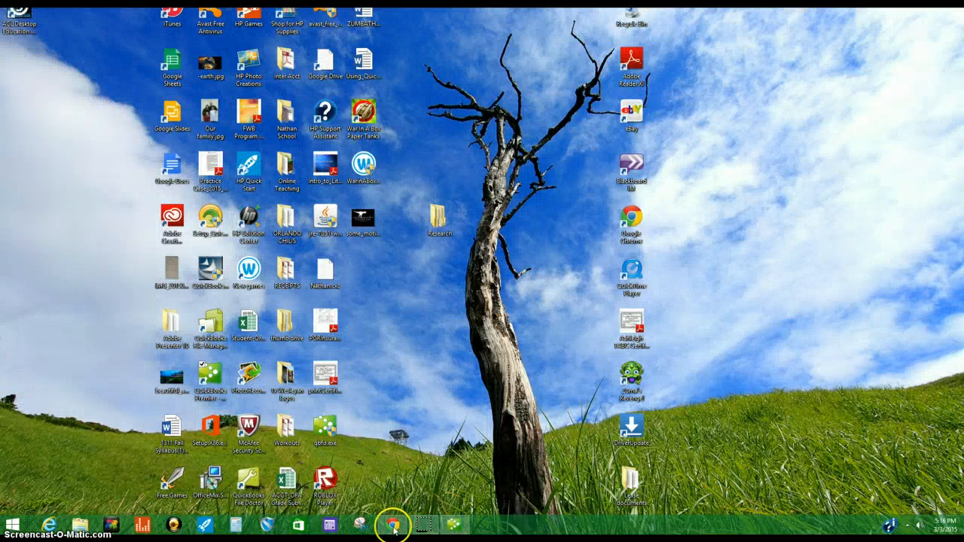
# Step: Browse to the ch1 qb folder on the NOMESI (F:) drive in File Explorer to check the saved workbook, then close it
pyautogui.click(80, 525)
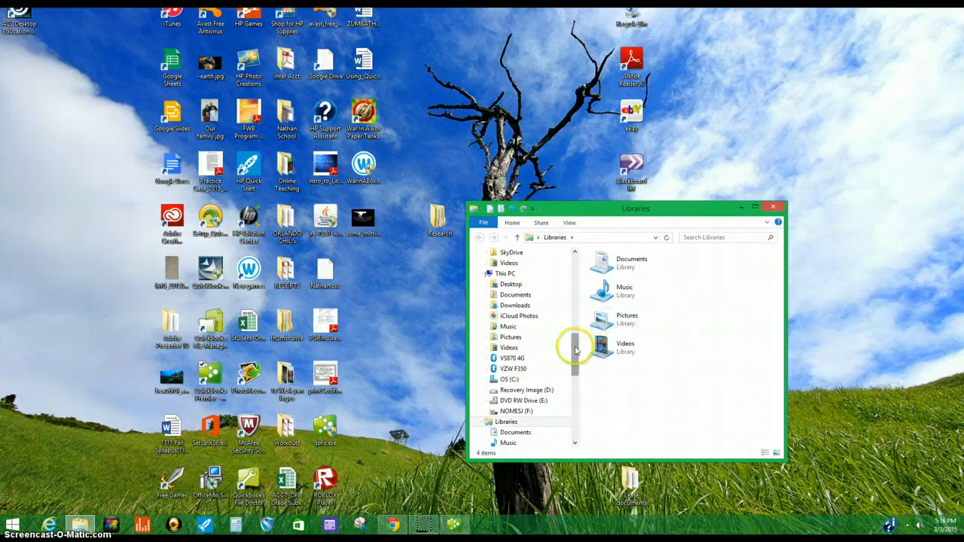
pyautogui.click(514, 412)
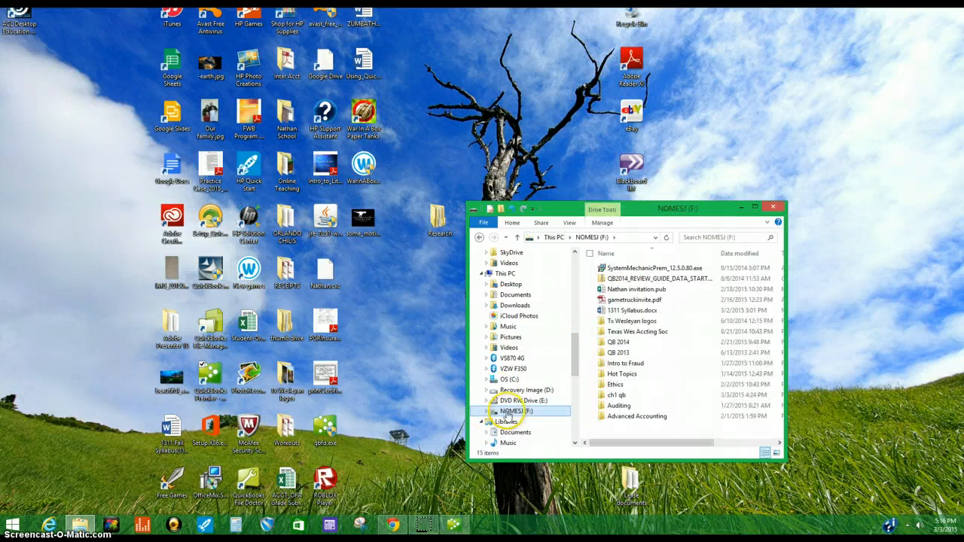
pyautogui.doubleClick(623, 397)
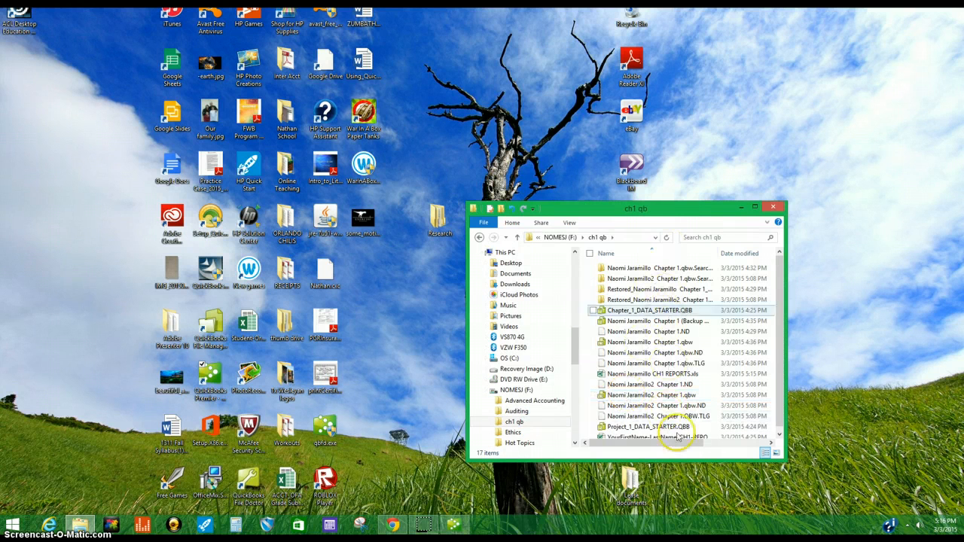
pyautogui.scroll(-1, 781, 281)
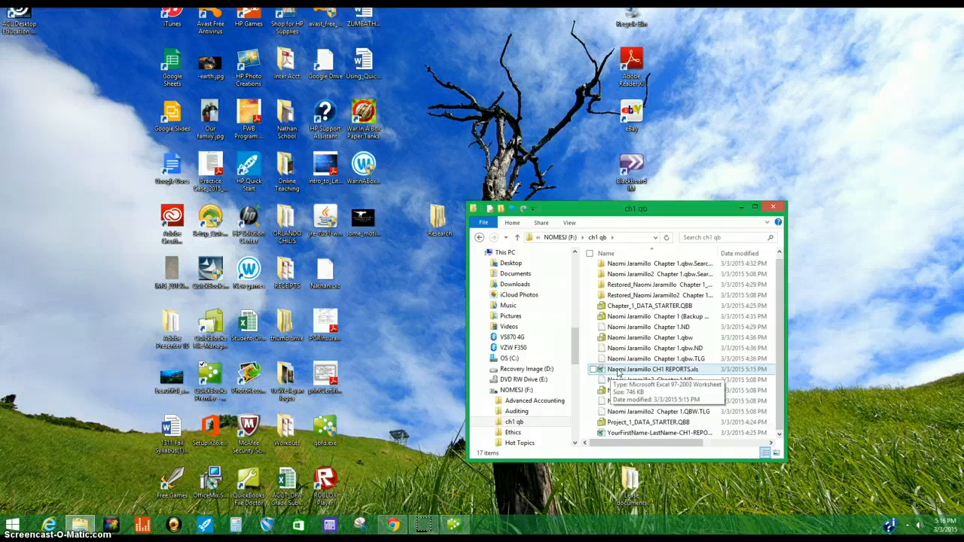
pyautogui.click(774, 208)
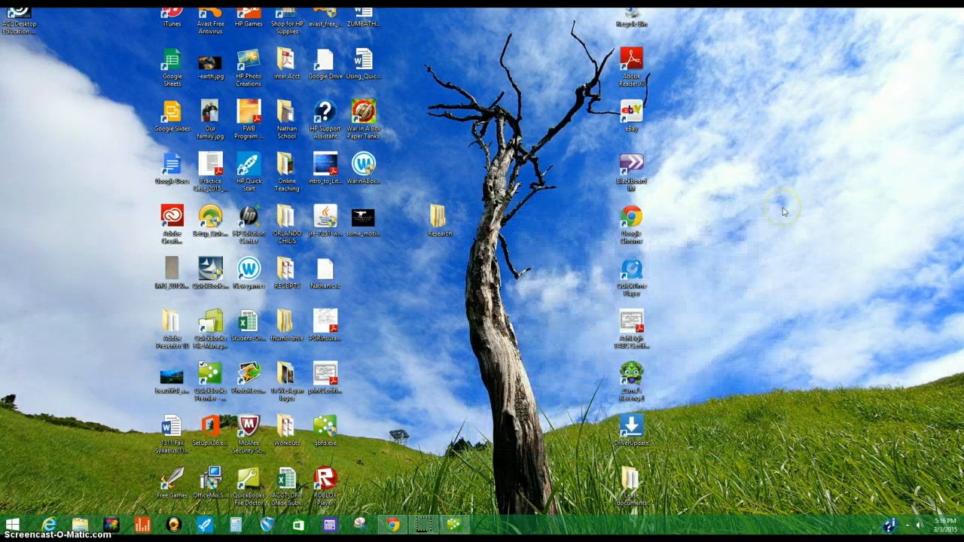
# Step: Open the Chapter 1 Reports assignment upload page on the course website
pyautogui.click(393, 525)
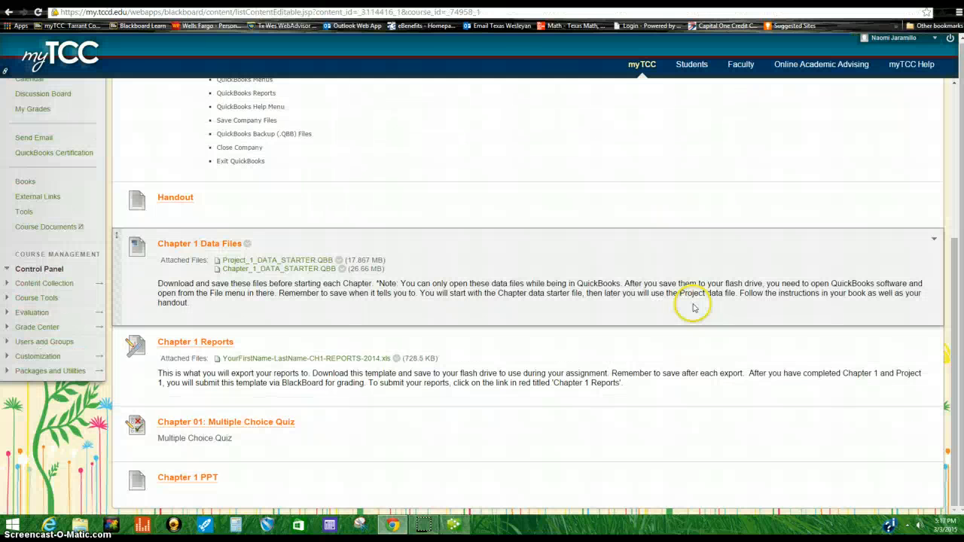
pyautogui.scroll(4, 512, 301)
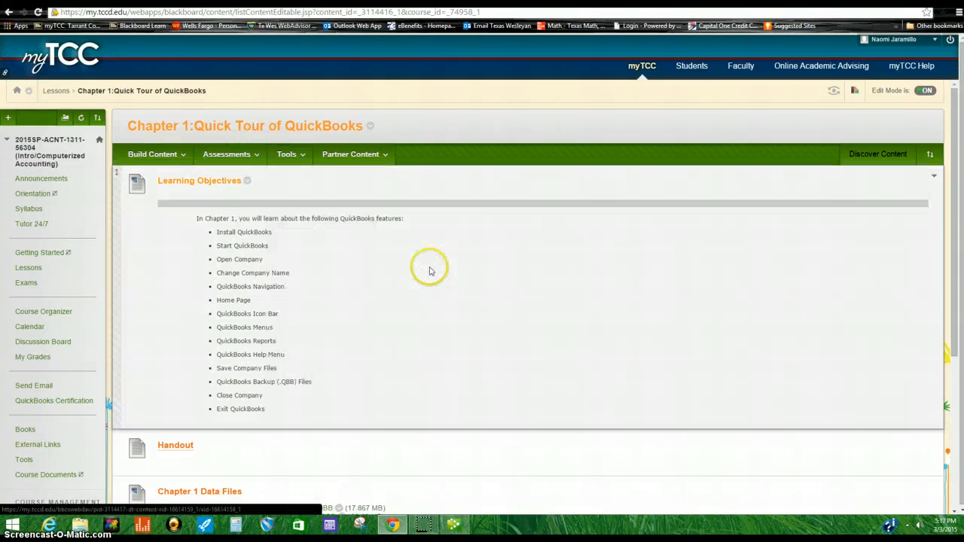
pyautogui.scroll(-4, 429, 272)
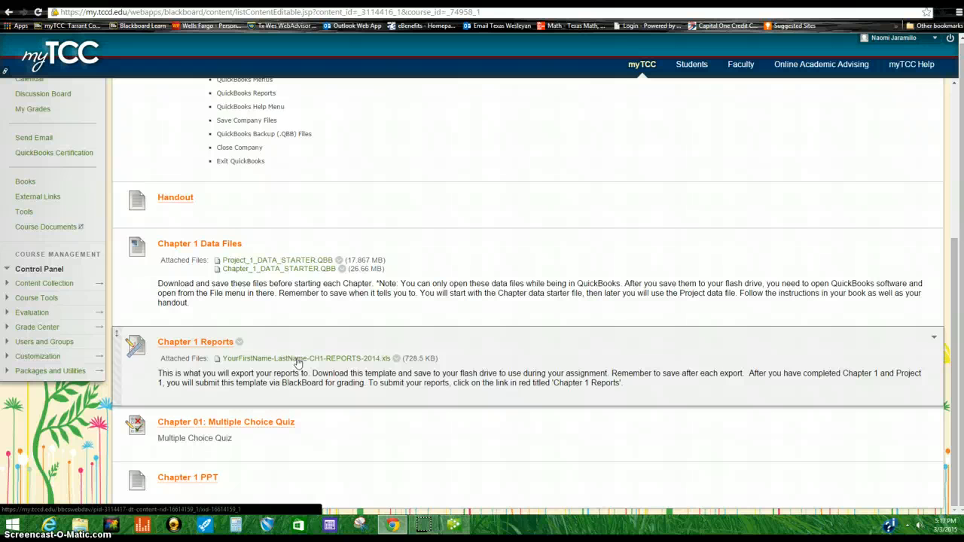
pyautogui.click(178, 344)
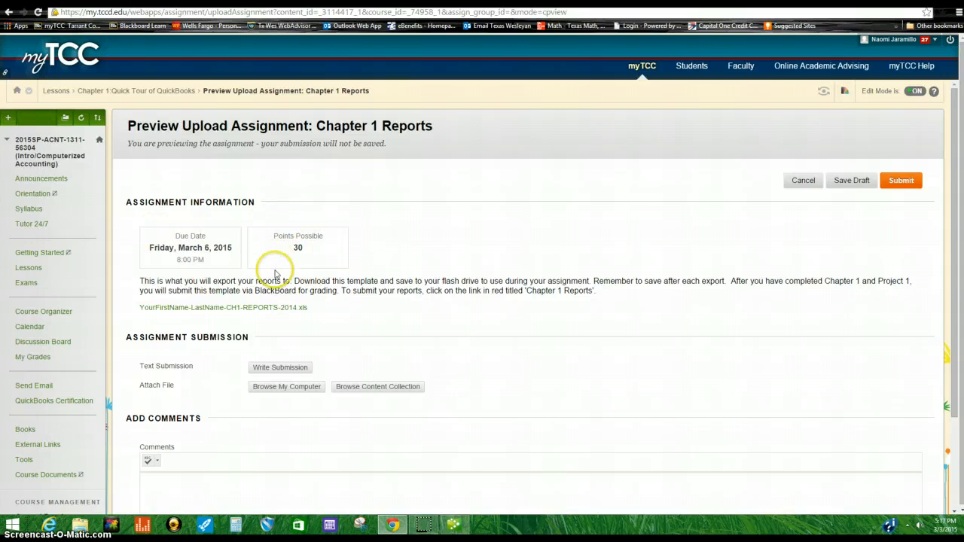
pyautogui.scroll(-2, 275, 256)
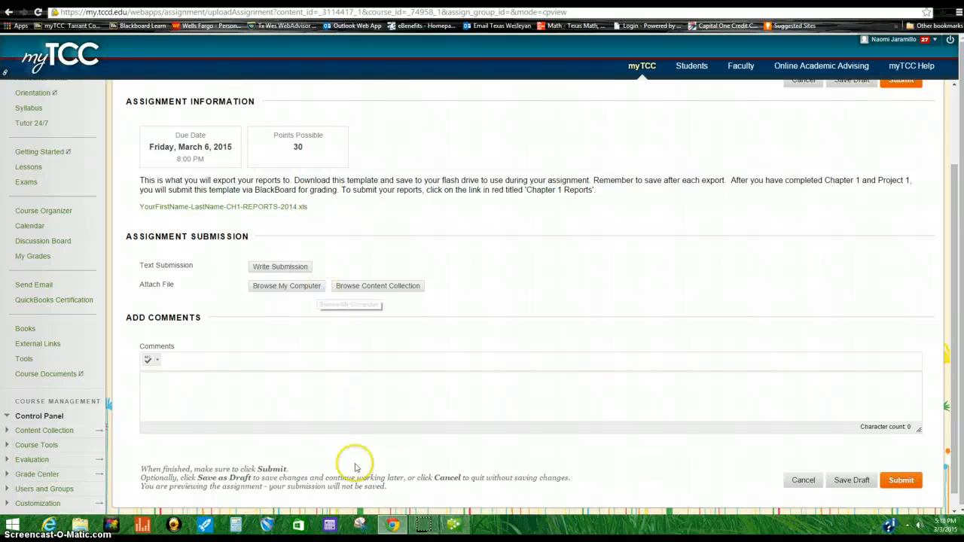
# Step: Open the renamed CH1 REPORTS workbook from the ch1 qb folder and switch to its EX1.1.2 PL sheet
pyautogui.click(79, 525)
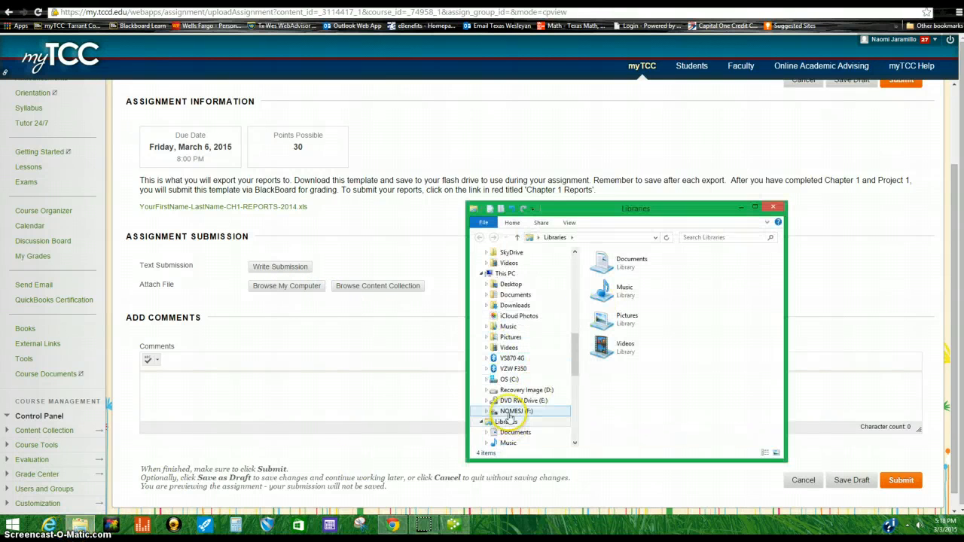
pyautogui.click(511, 413)
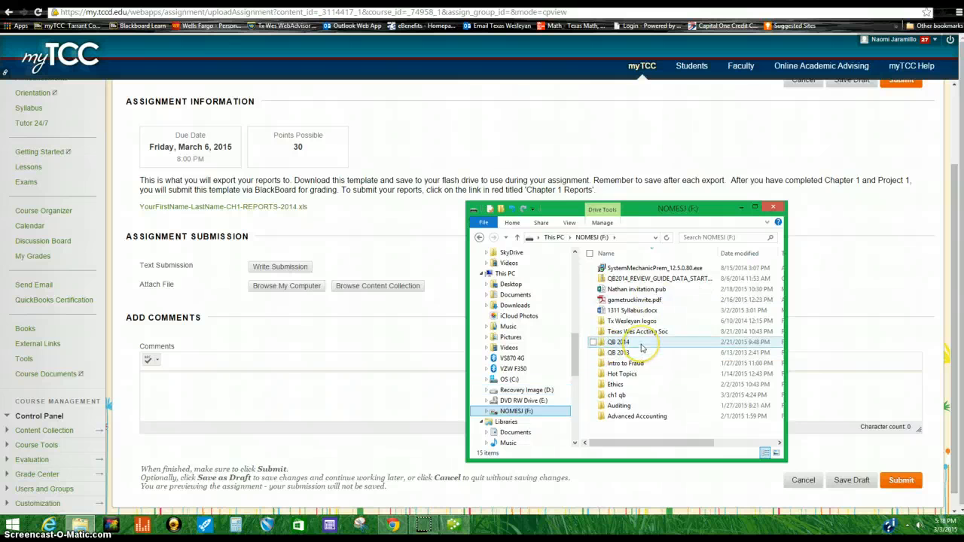
pyautogui.doubleClick(642, 347)
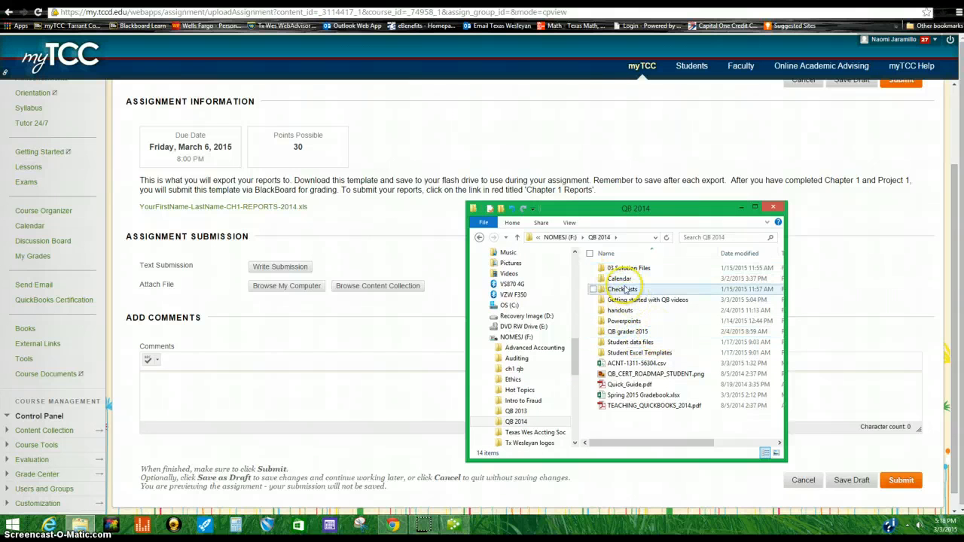
pyautogui.click(560, 238)
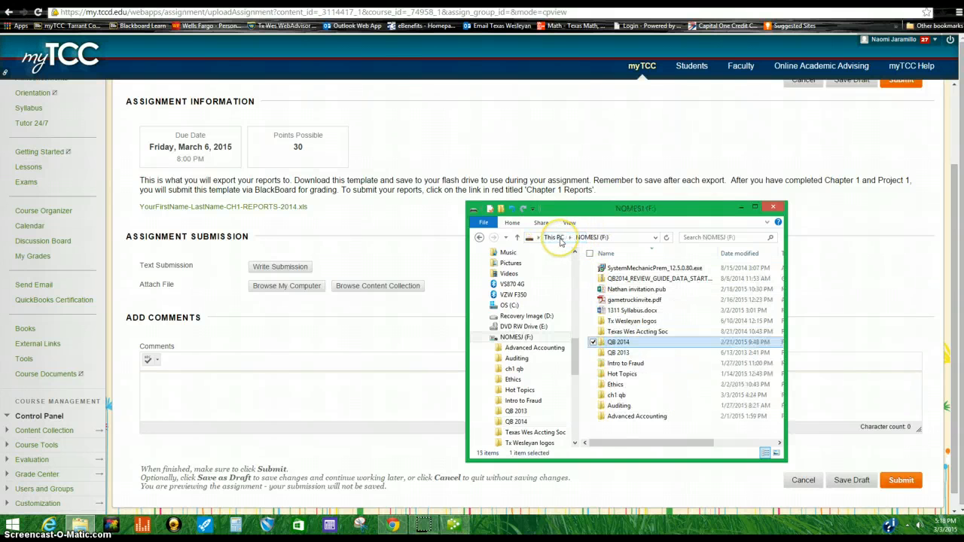
pyautogui.doubleClick(618, 395)
pyautogui.scroll(-1, 760, 348)
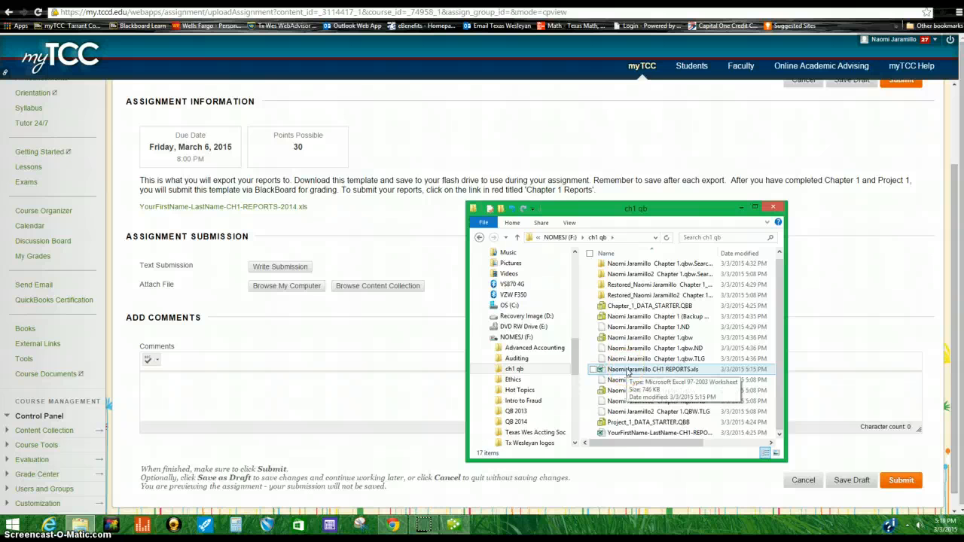
pyautogui.click(628, 371)
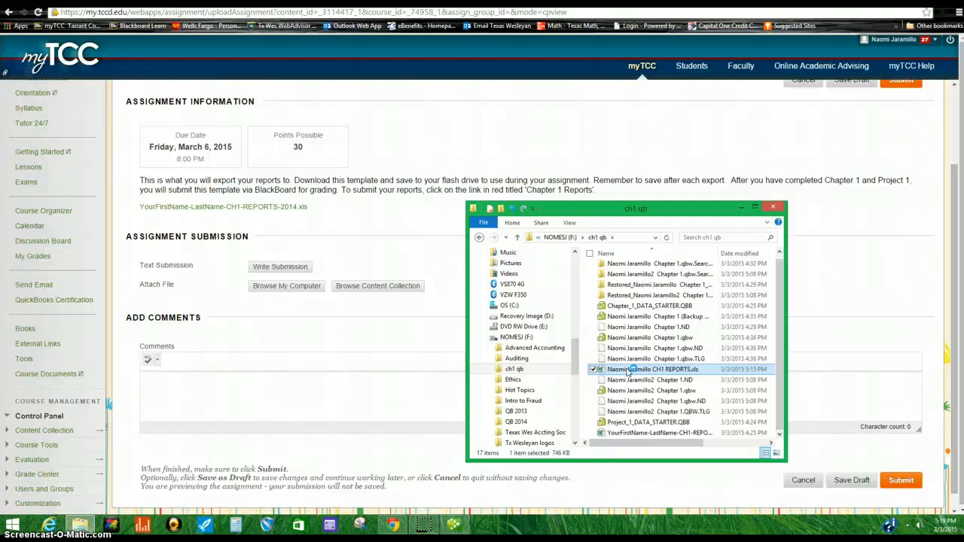
pyautogui.doubleClick(628, 371)
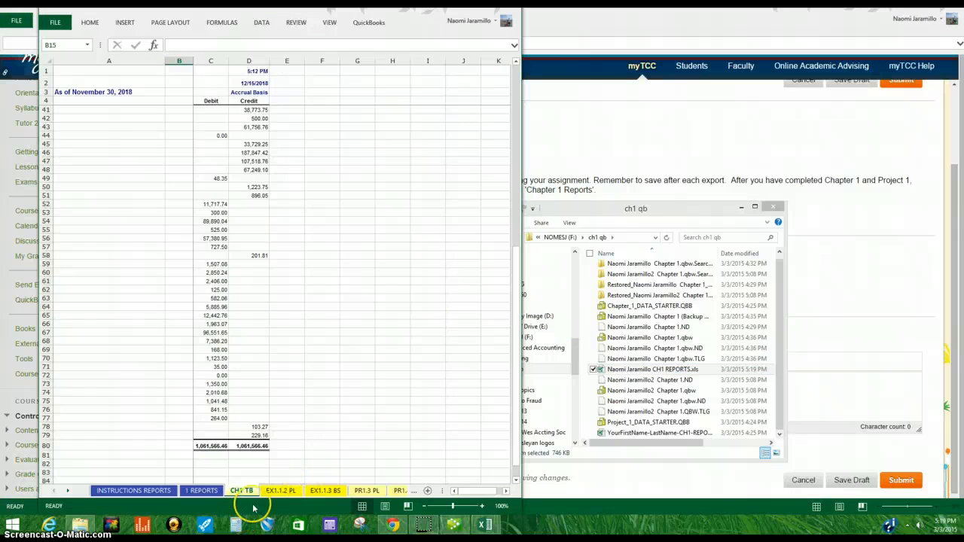
pyautogui.click(281, 492)
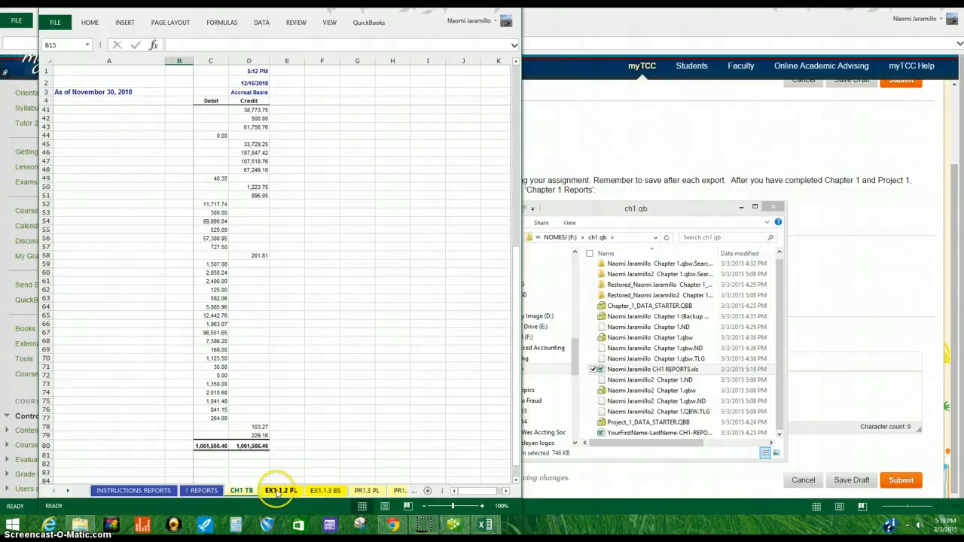
# Step: Review the workbook's worksheets one by one, from EX1.1.2 PL through PR1.6 BS SUM, and return to the CH1 TB sheet
pyautogui.click(326, 492)
pyautogui.click(366, 492)
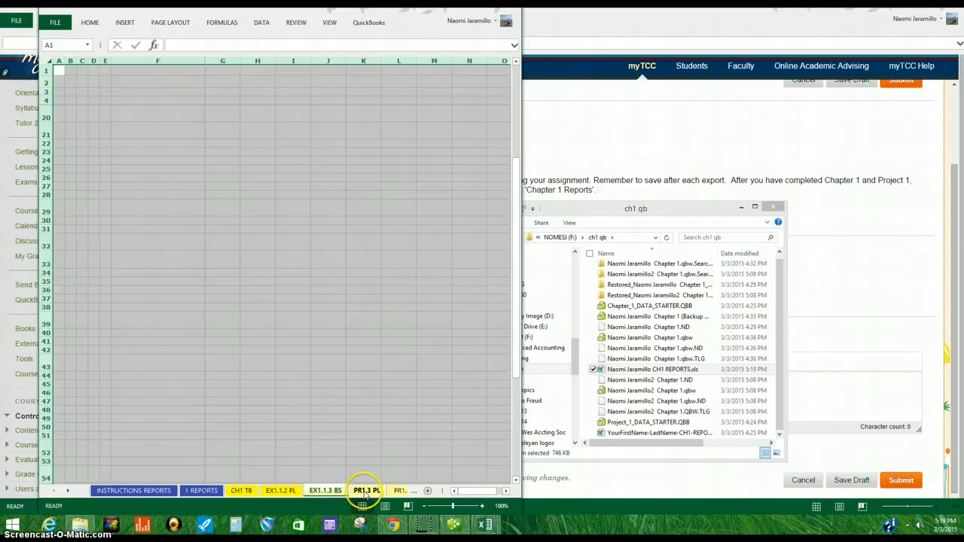
pyautogui.click(399, 490)
pyautogui.click(379, 490)
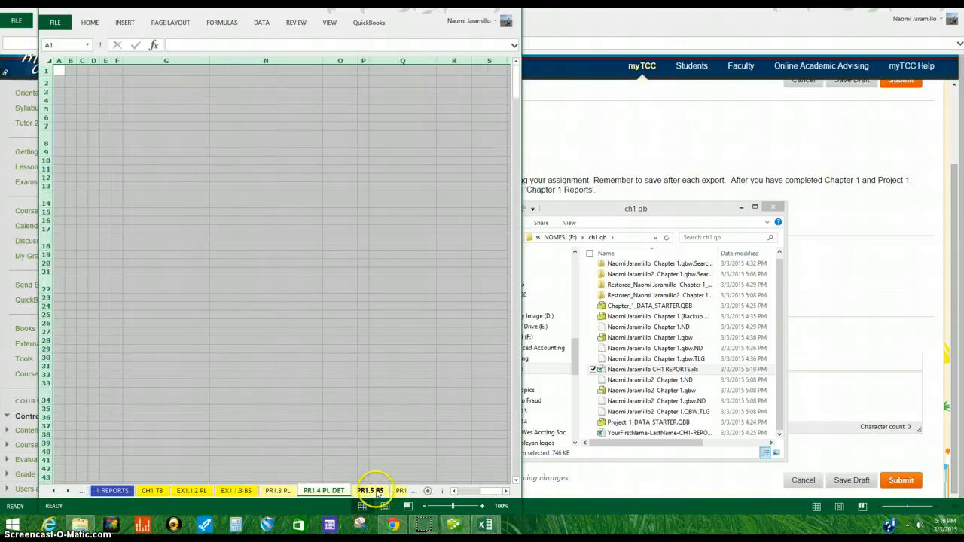
pyautogui.click(397, 491)
pyautogui.click(226, 491)
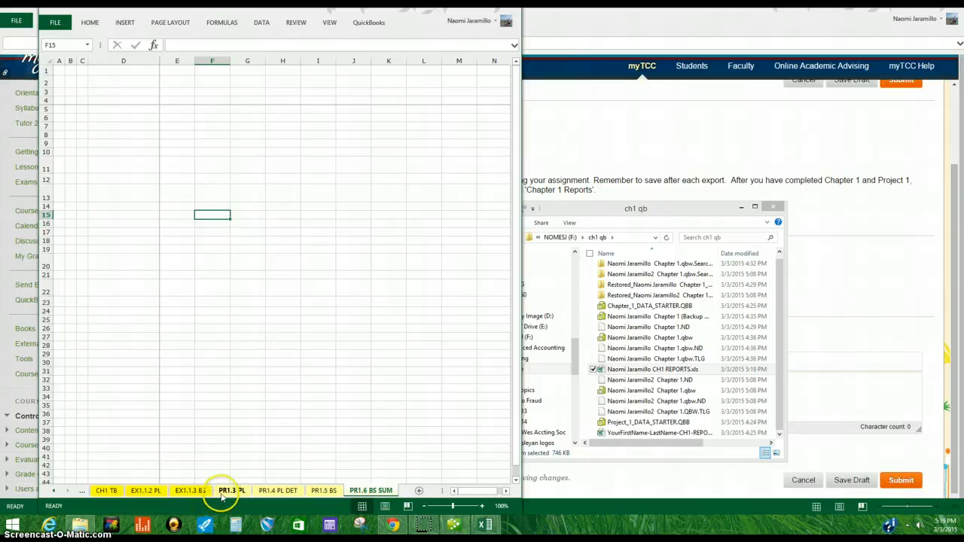
pyautogui.click(278, 491)
pyautogui.click(377, 491)
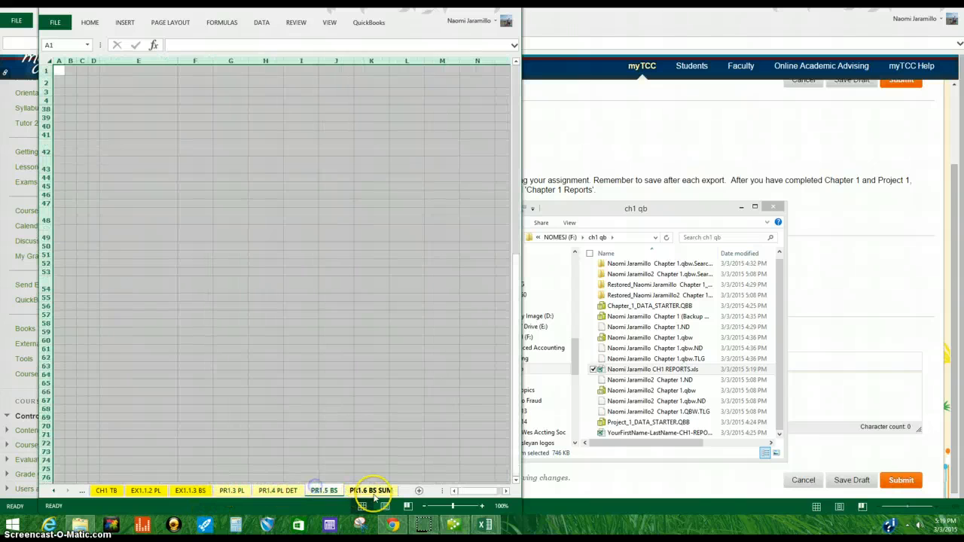
pyautogui.click(309, 464)
pyautogui.click(219, 491)
pyautogui.click(190, 490)
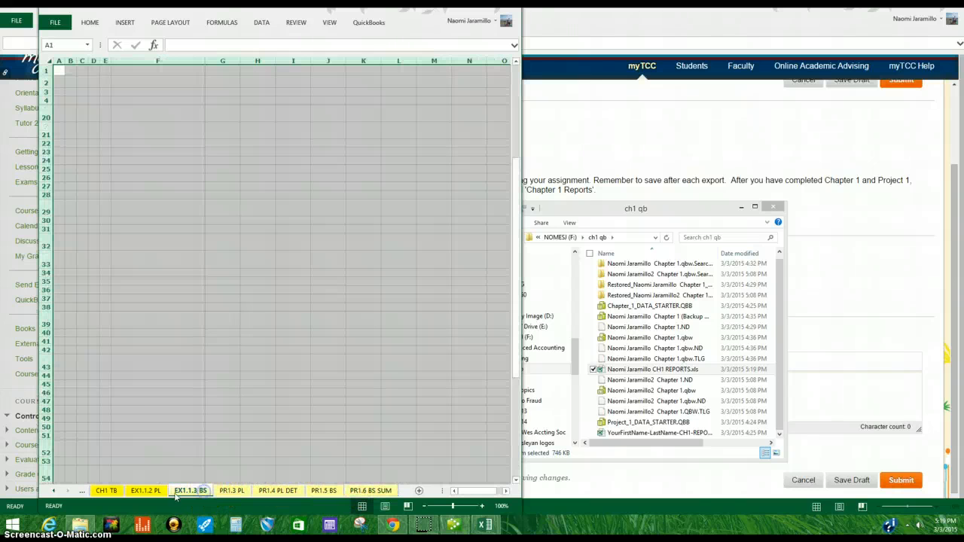
pyautogui.click(146, 490)
pyautogui.click(152, 467)
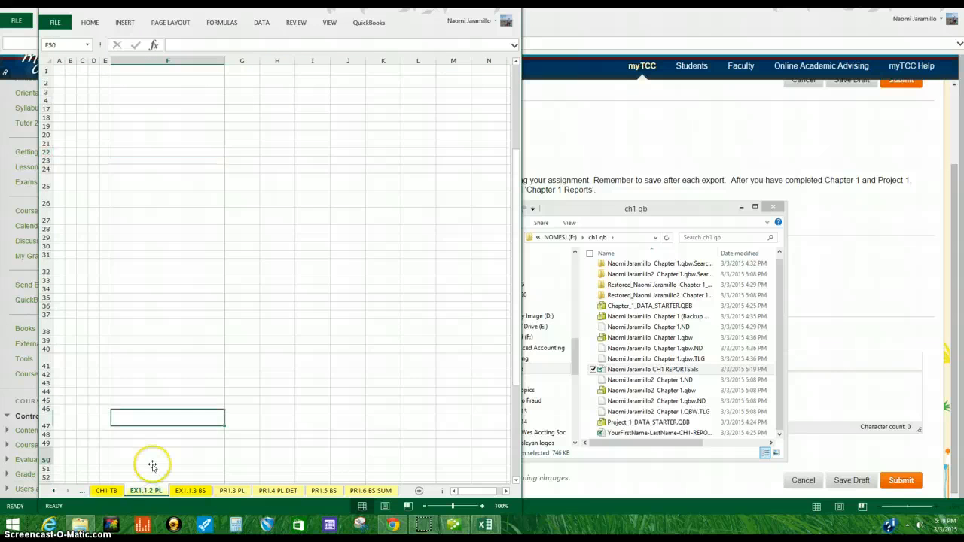
pyautogui.click(113, 491)
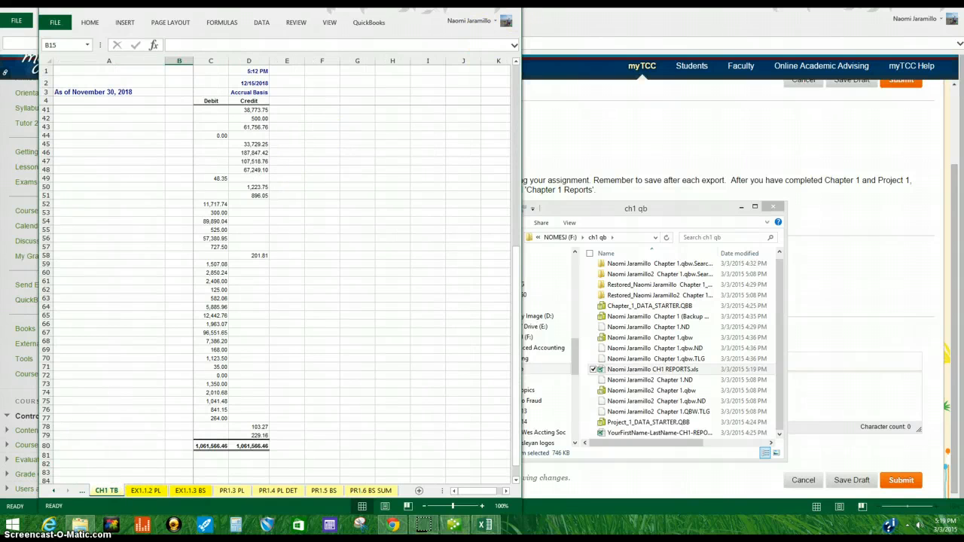
# Step: Minimize the Excel workbook and close the ch1 qb File Explorer window
pyautogui.click(513, 9)
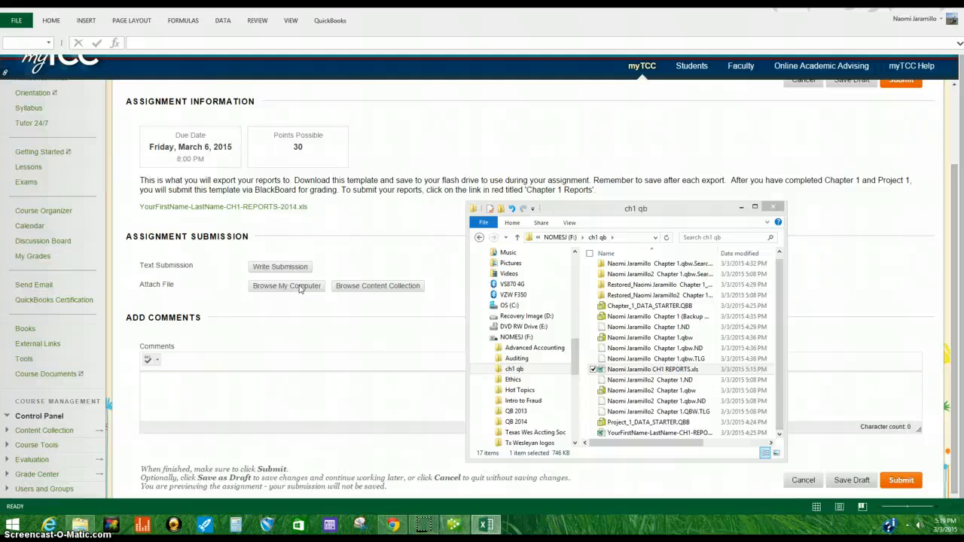
pyautogui.click(488, 527)
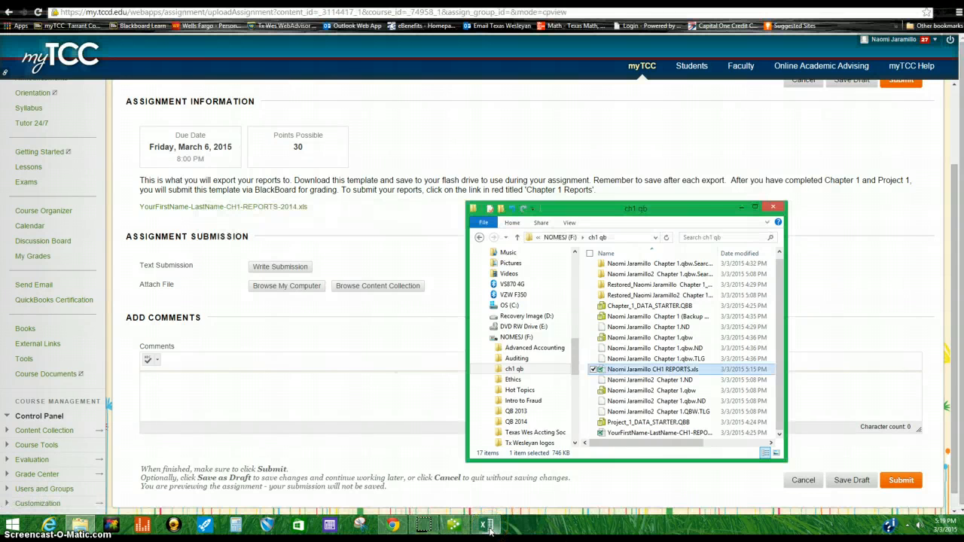
pyautogui.click(773, 206)
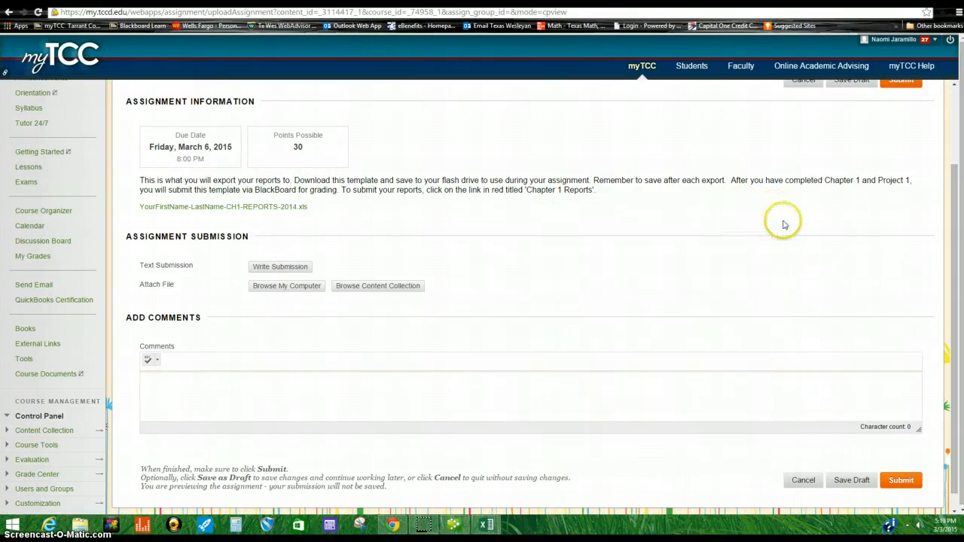
# Step: Attach the CH1 REPORTS workbook from the ch1 qb folder on the NOMESI (F:) drive to the assignment submission
pyautogui.click(269, 291)
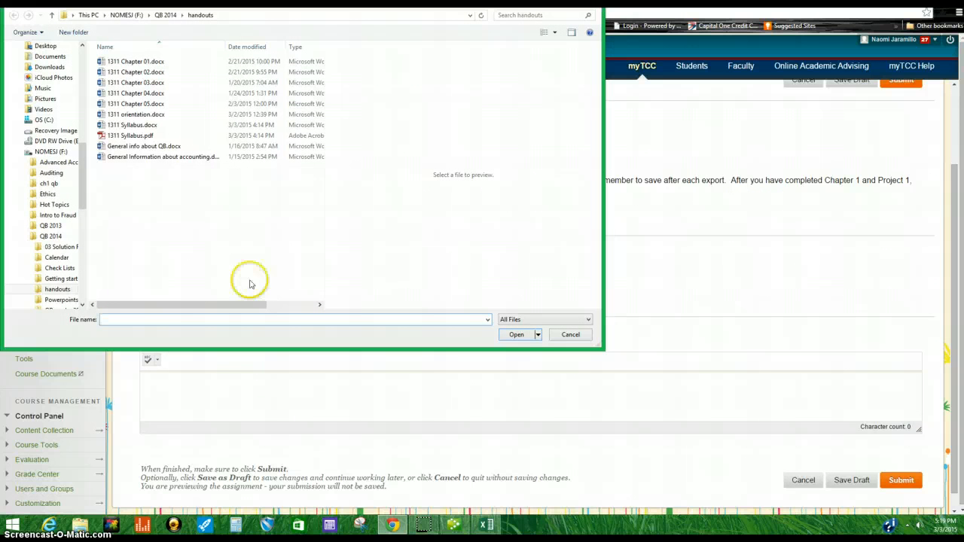
pyautogui.click(122, 15)
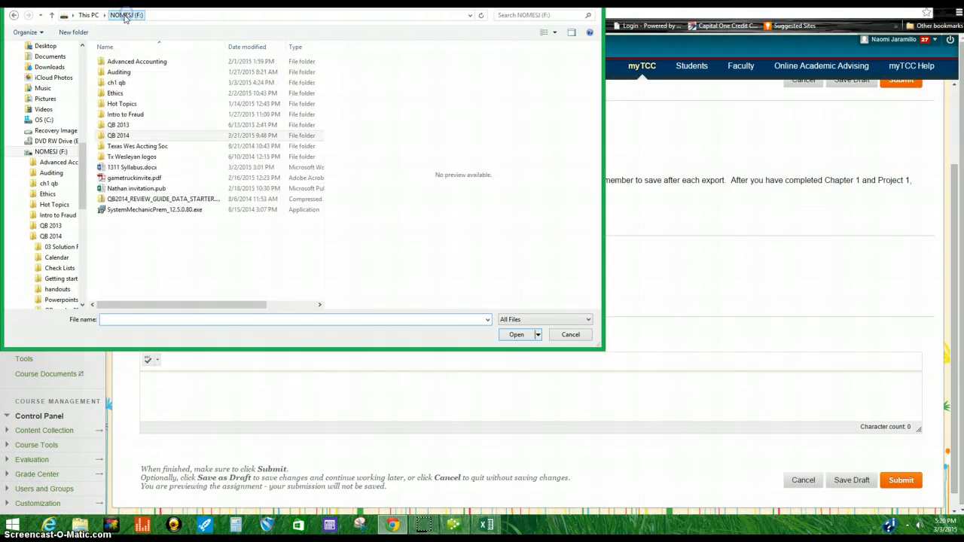
pyautogui.doubleClick(131, 88)
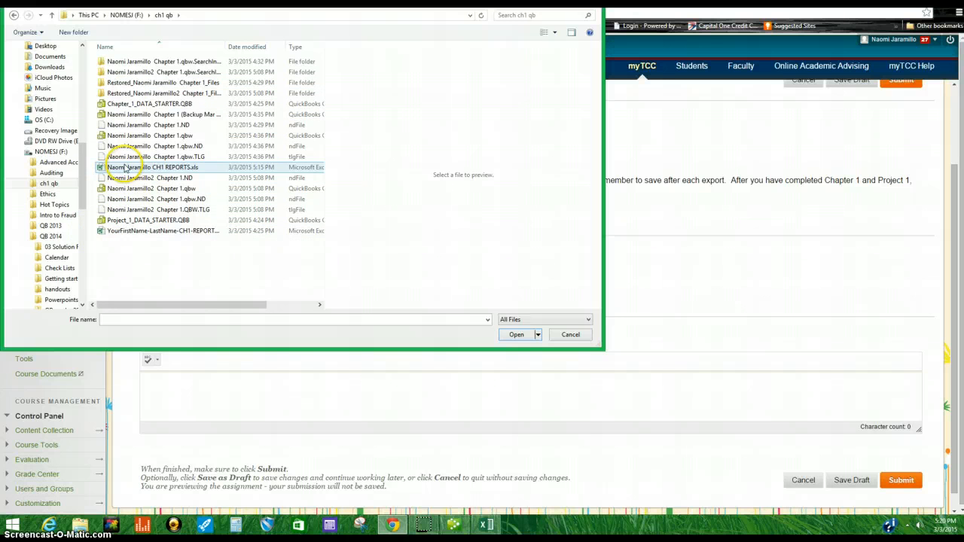
pyautogui.click(125, 168)
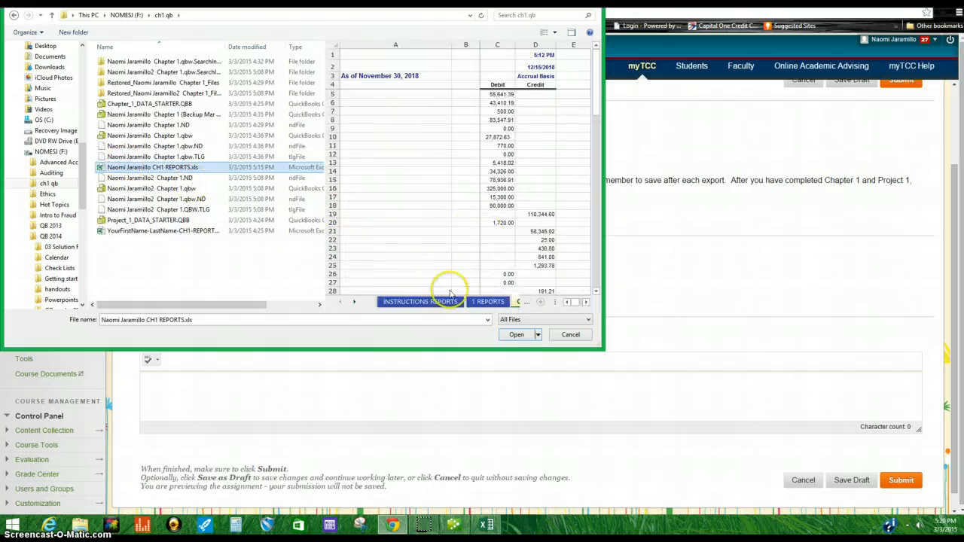
pyautogui.click(513, 334)
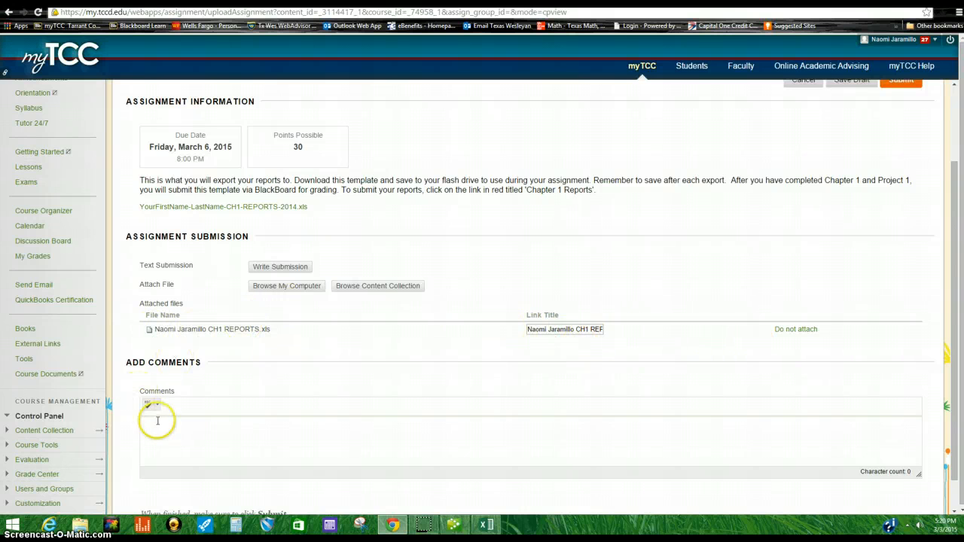
# Step: Write the comment "Here is my chapter 1. thanks!!!" in the assignment comments box
pyautogui.click(157, 421)
pyautogui.write('Here is m')
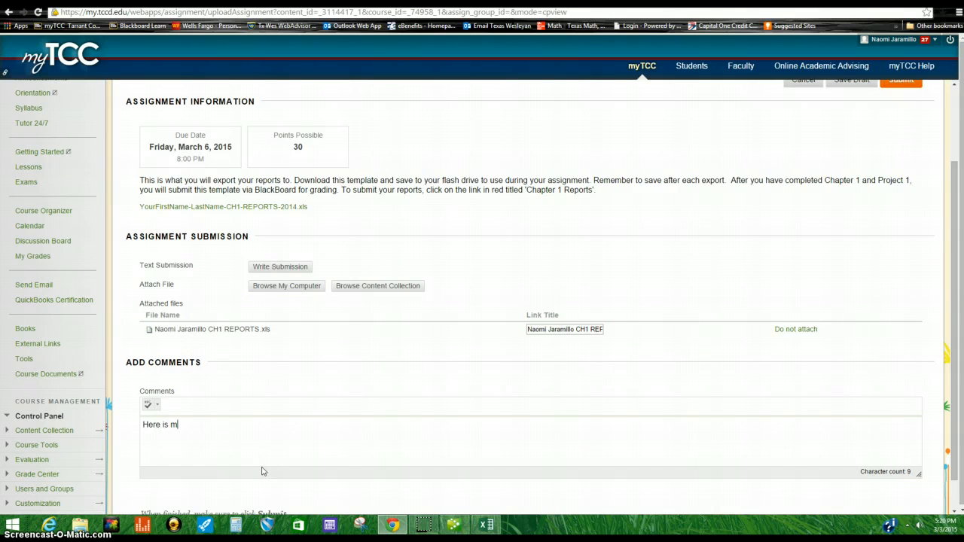
pyautogui.write('y chapter 1. thanks!!')
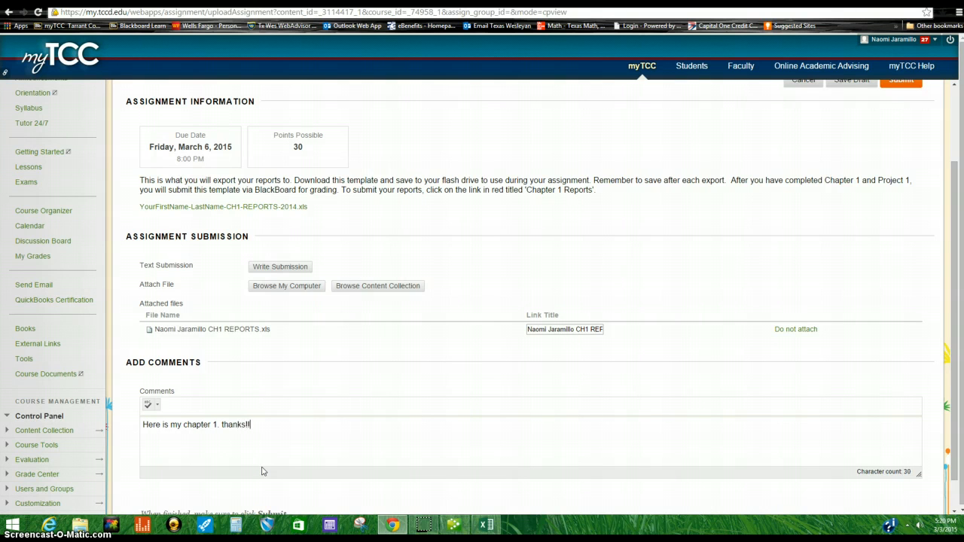
# Step: Cancel the assignment upload preview without submitting, returning to the Chapter 1 lesson page
pyautogui.scroll(2, 900, 264)
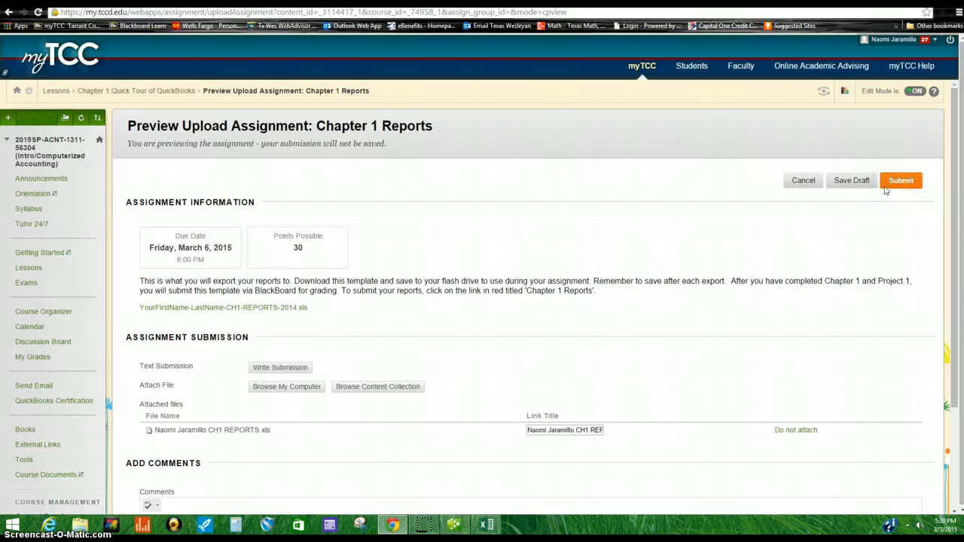
pyautogui.click(760, 161)
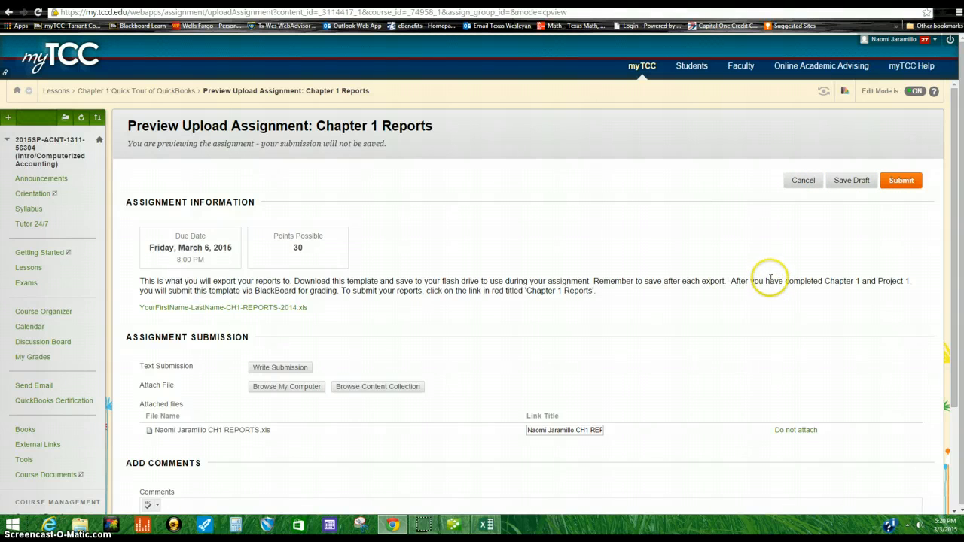
pyautogui.click(809, 184)
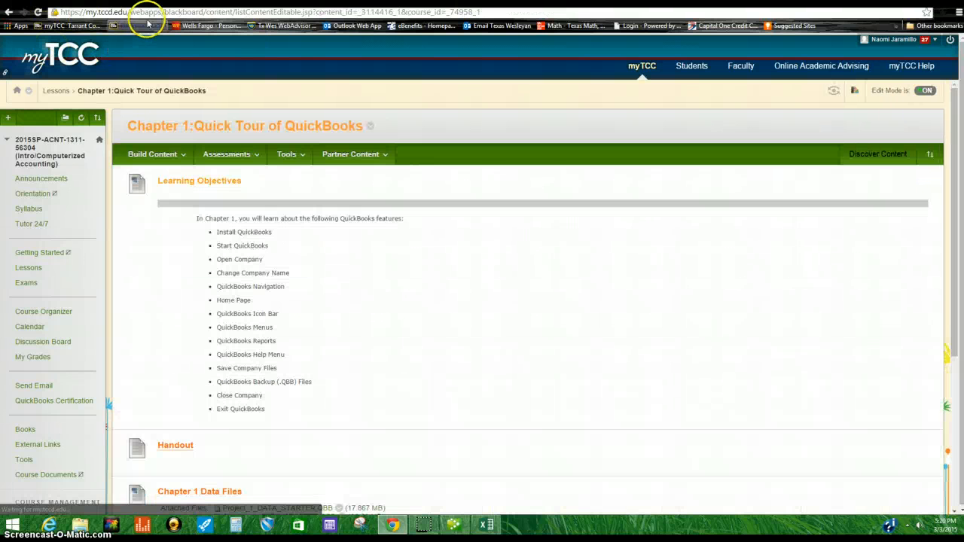
pyautogui.scroll(-3, 319, 317)
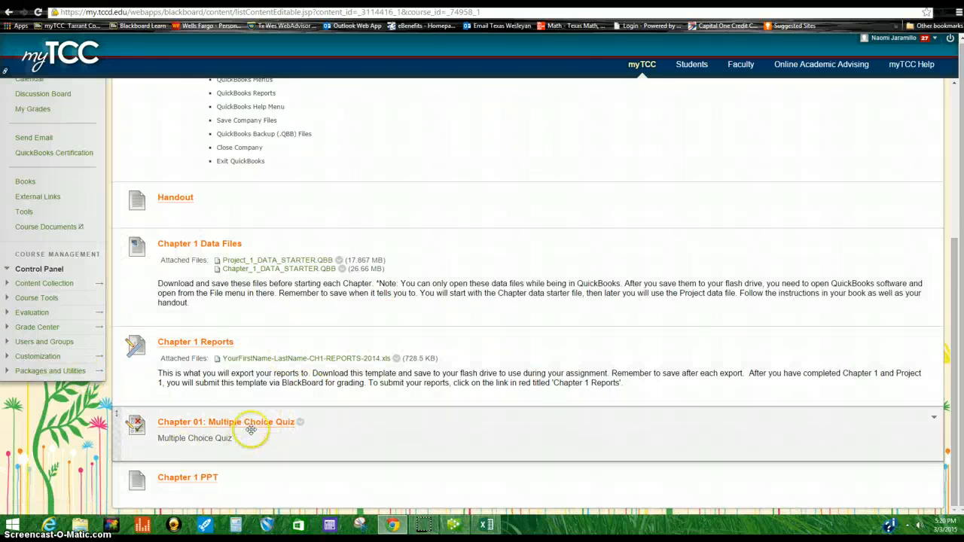
pyautogui.scroll(3, 168, 376)
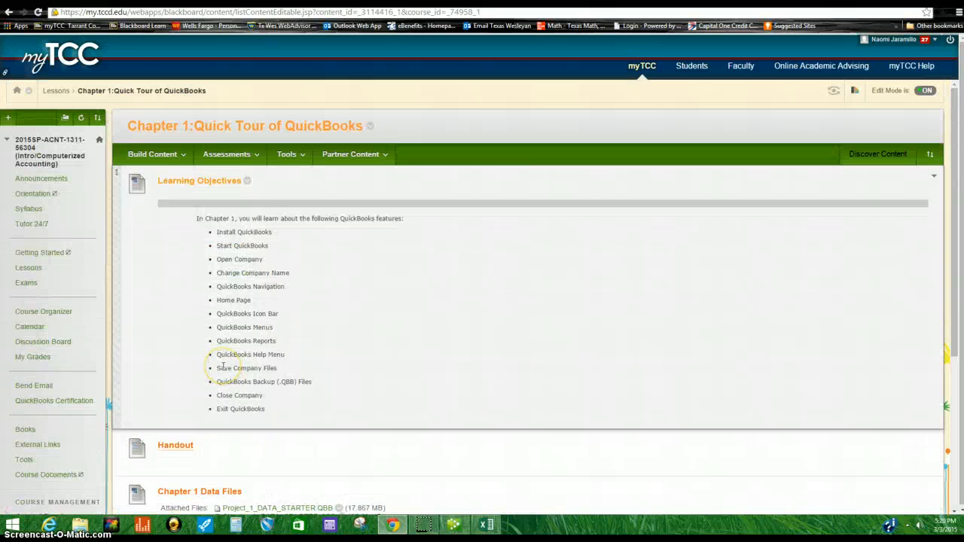